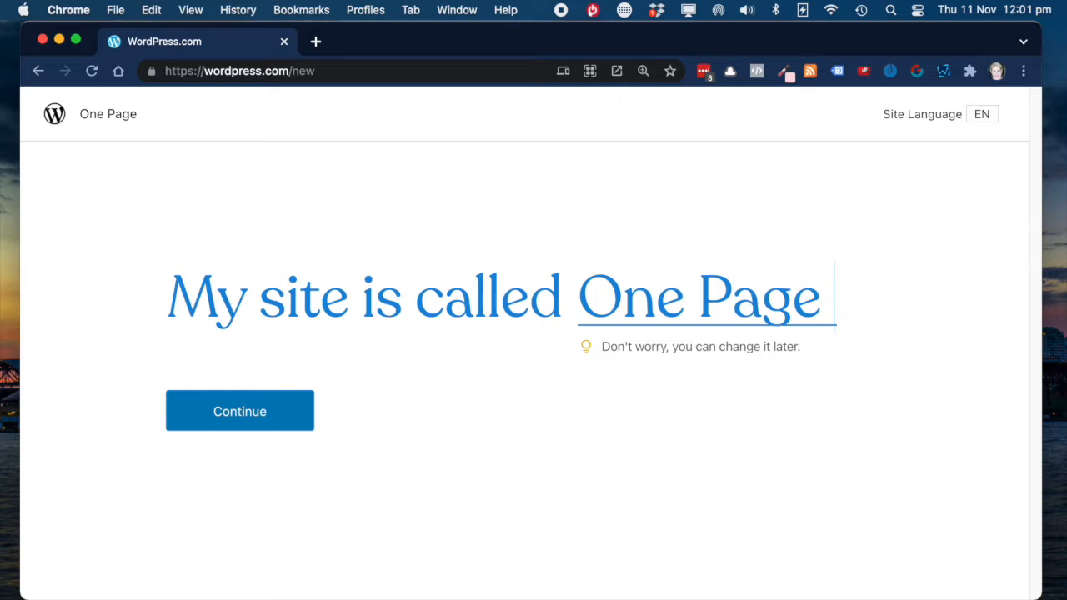
Name the site One Page Social and choose the free domain onepagesocial.wordpress.com
key("BackSpace")
key("BackSpace")
key("BackSpace")
type("ial")
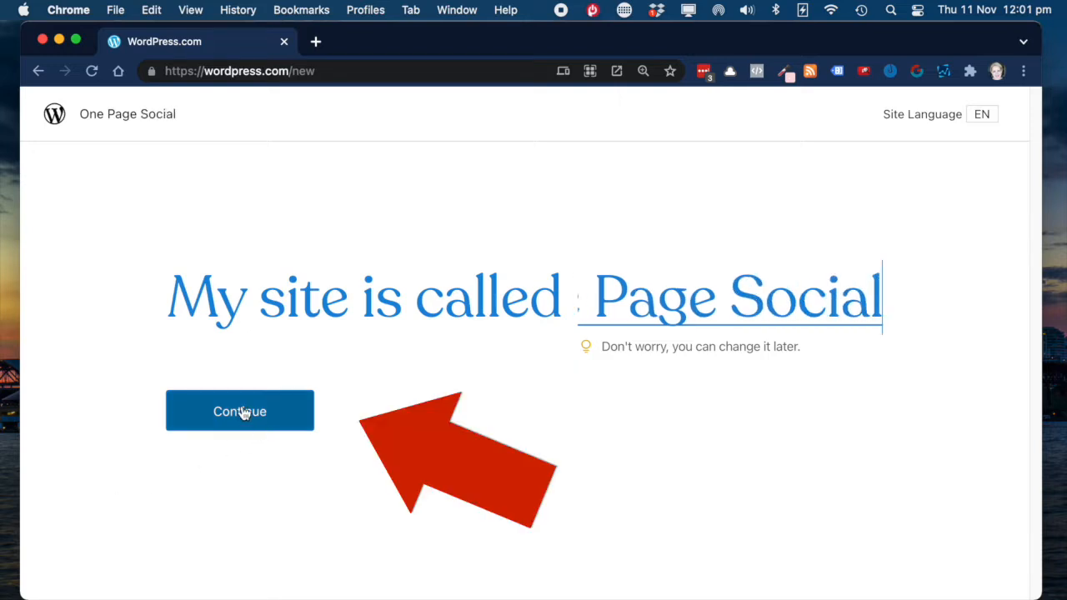
left_click(241, 412)
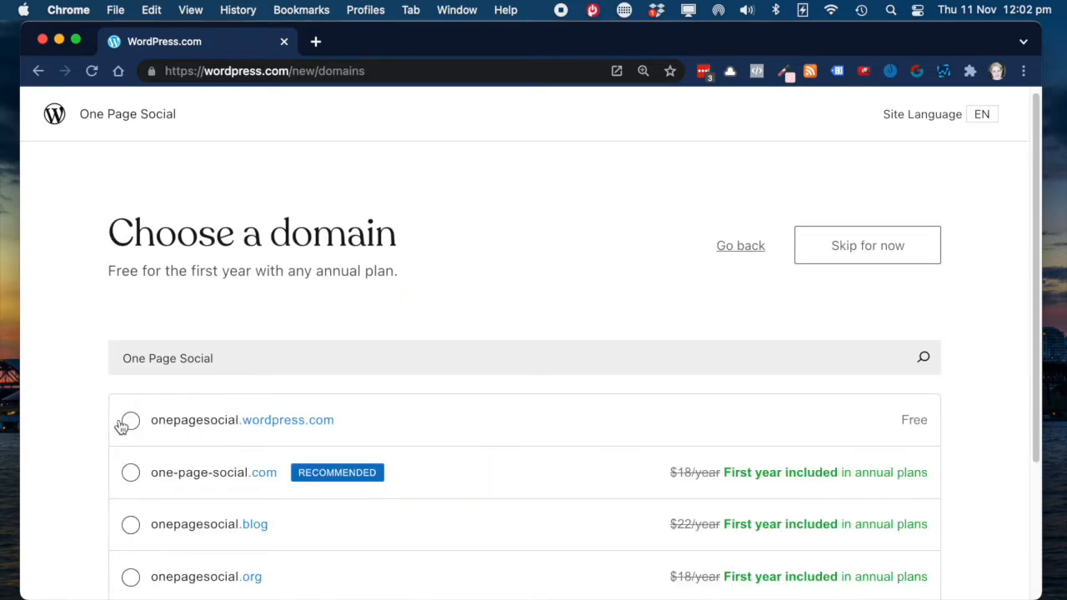
left_click(126, 422)
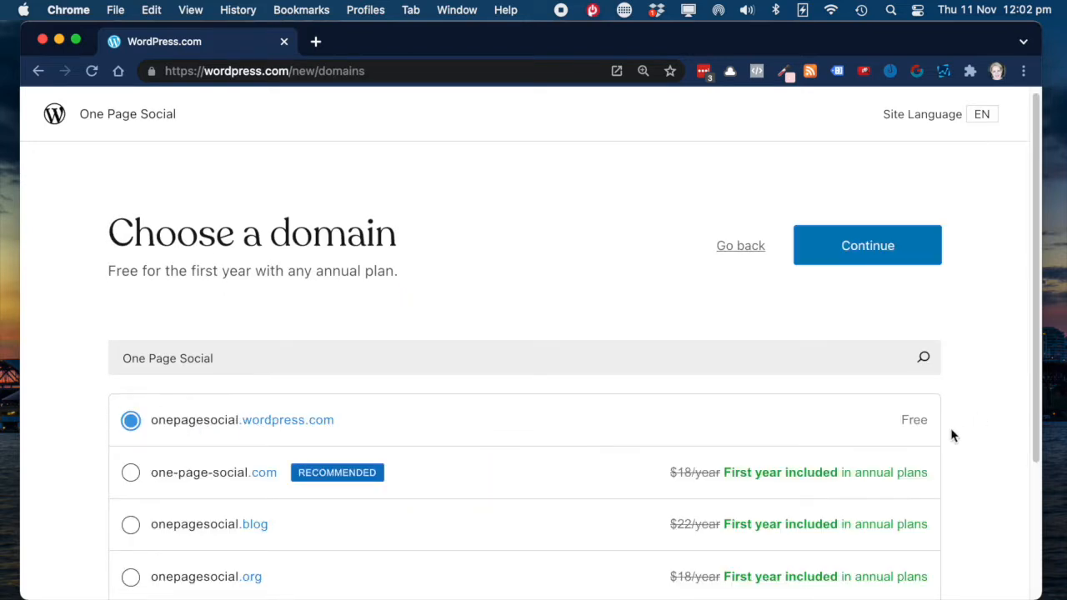
left_click(880, 249)
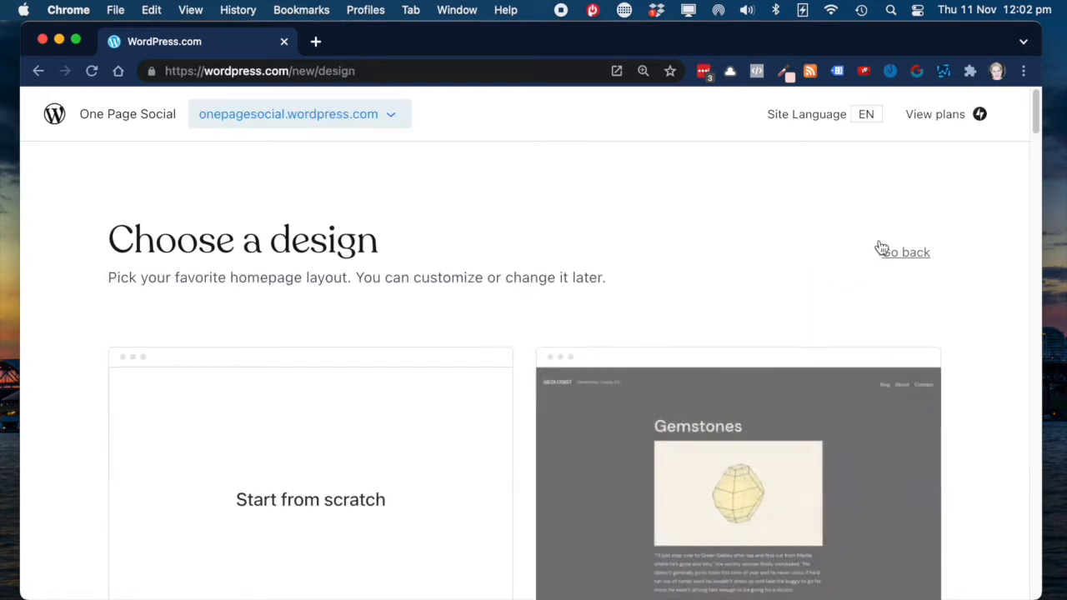
Browse the homepage designs and choose the Blank Canvas layout to start from scratch
scroll(464, 481, "down", 10)
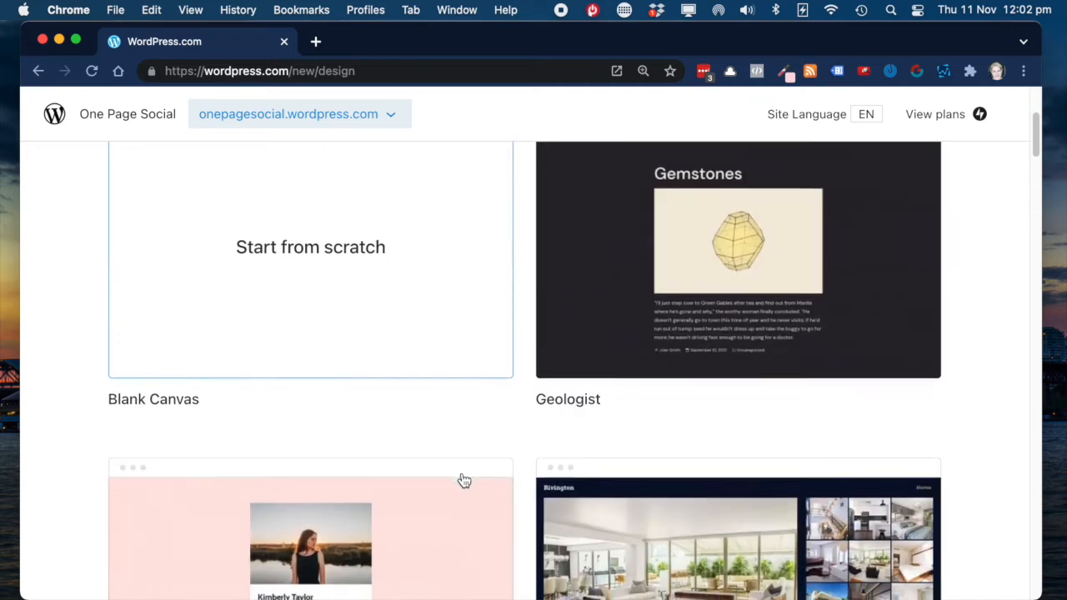
scroll(464, 481, "down", 10)
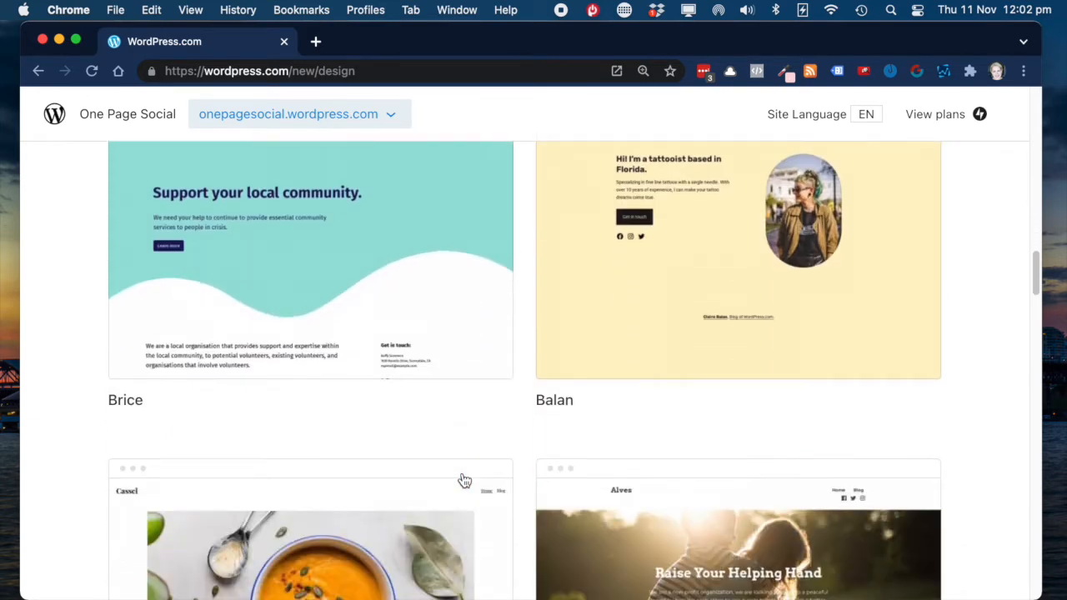
scroll(465, 481, "down", 5)
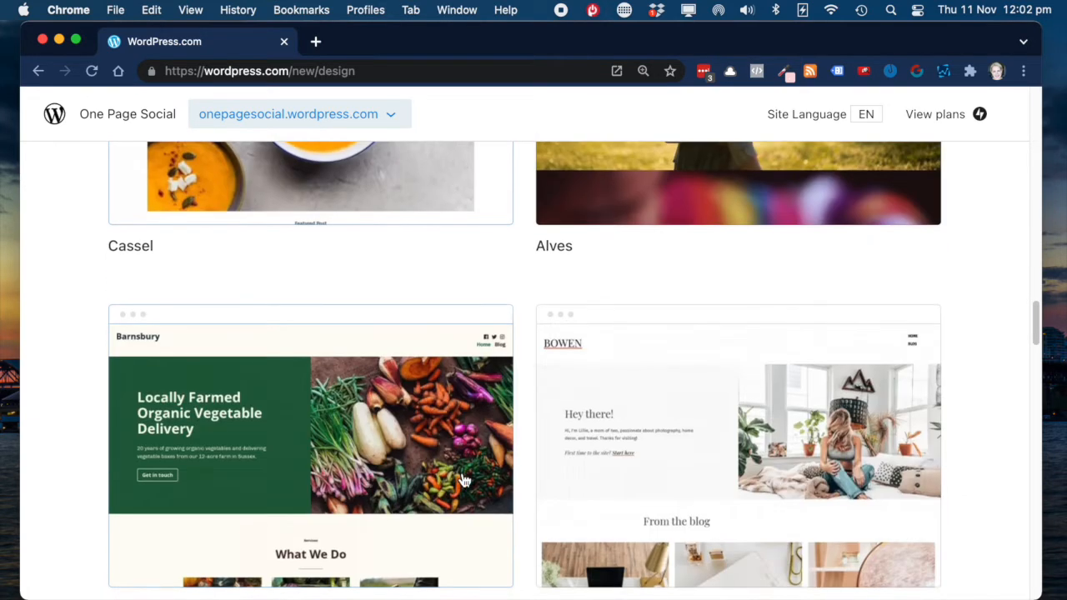
scroll(467, 479, "down", 10)
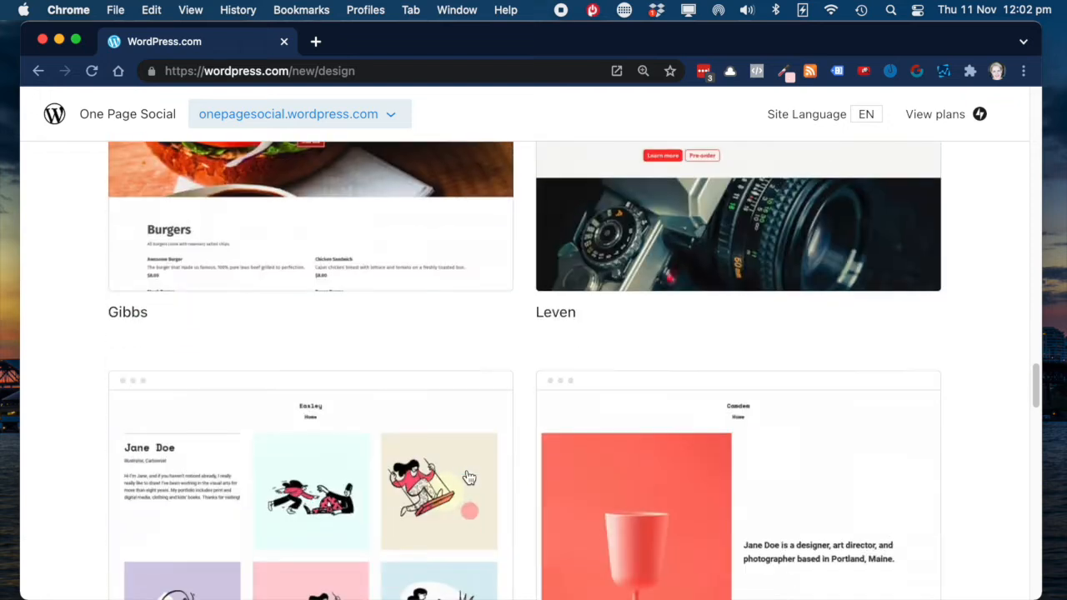
scroll(469, 477, "down", 12)
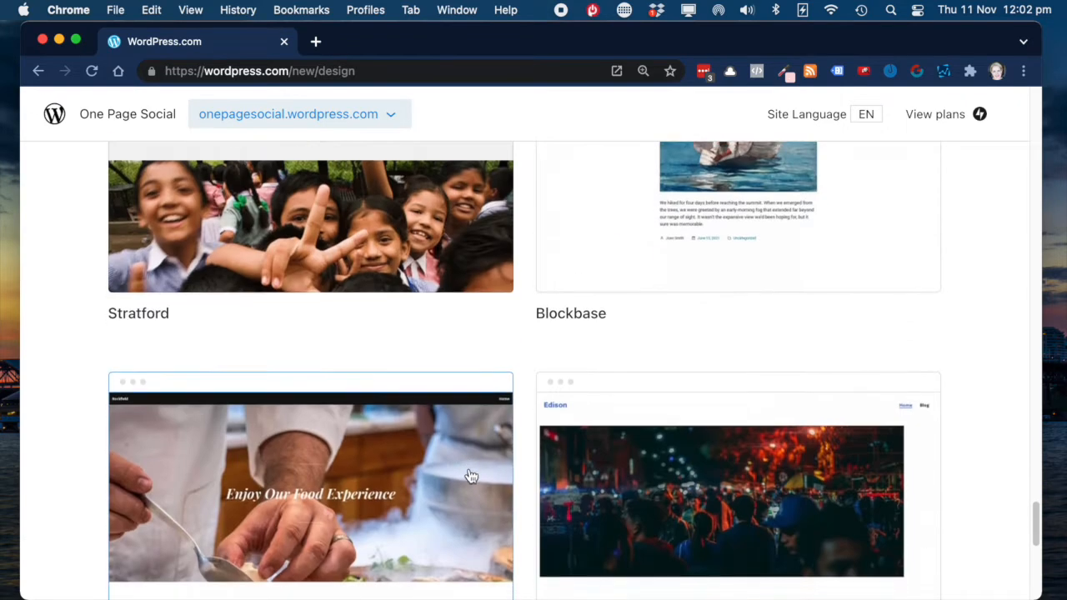
scroll(470, 476, "down", 10)
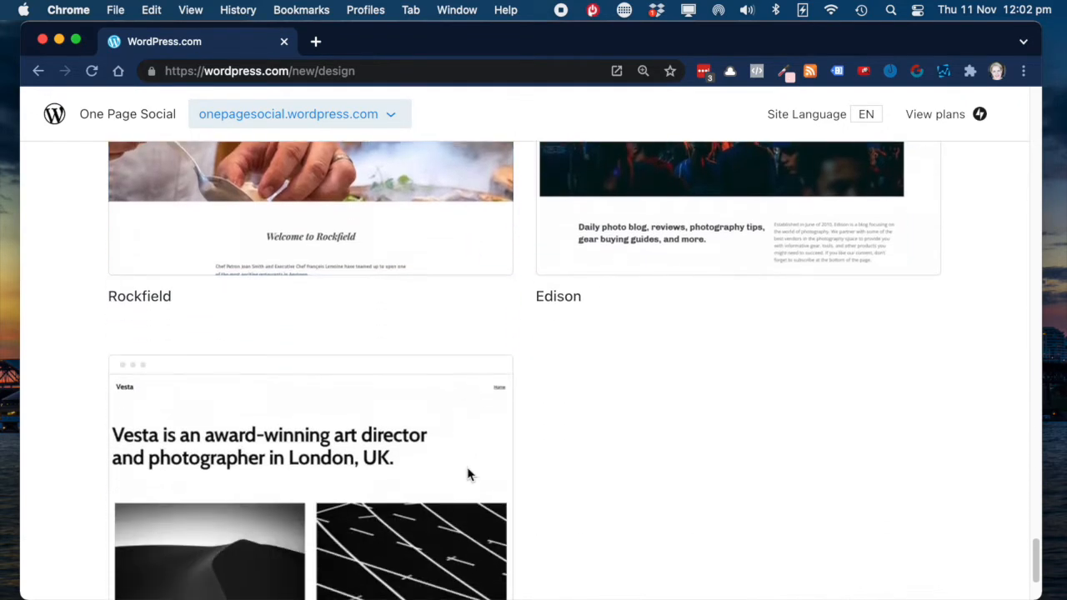
scroll(471, 475, "up", 10)
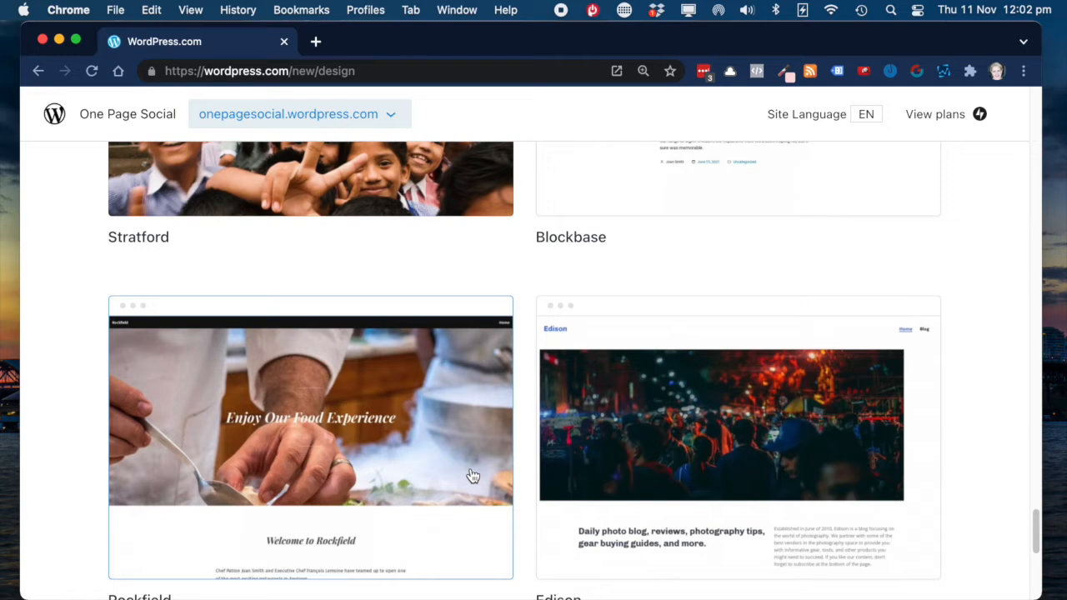
scroll(472, 476, "up", 8)
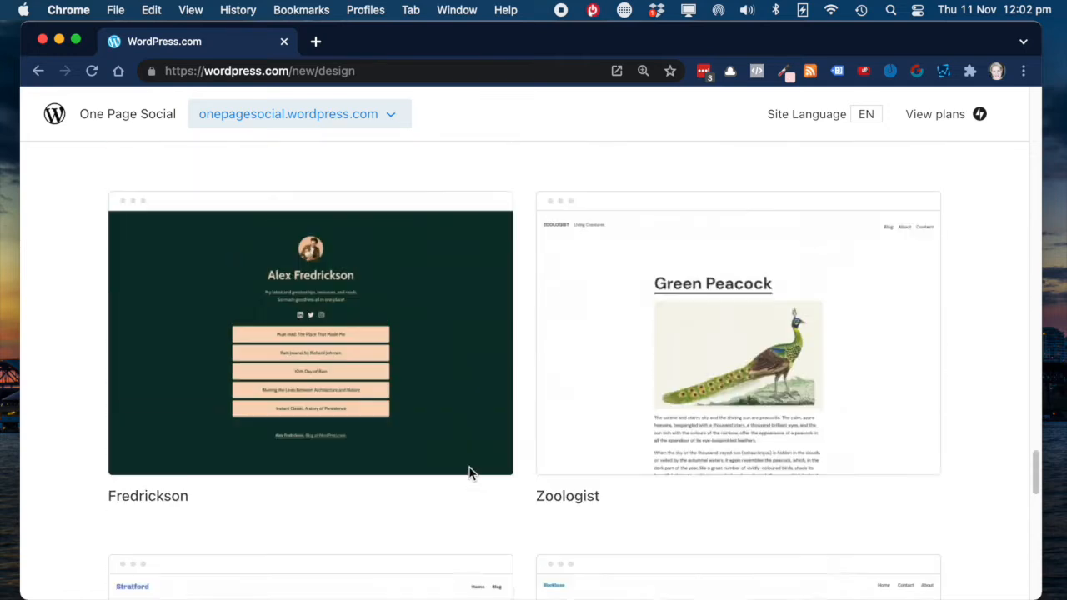
scroll(470, 474, "up", 20)
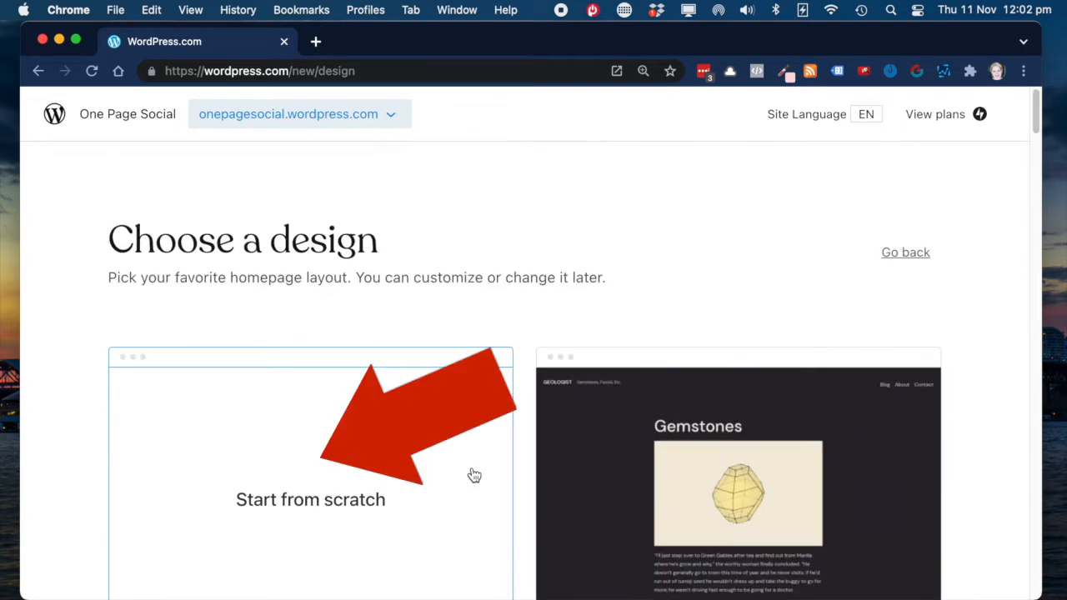
left_click(311, 499)
Review the optional site features and skip selecting any of them
scroll(400, 450, "down", 5)
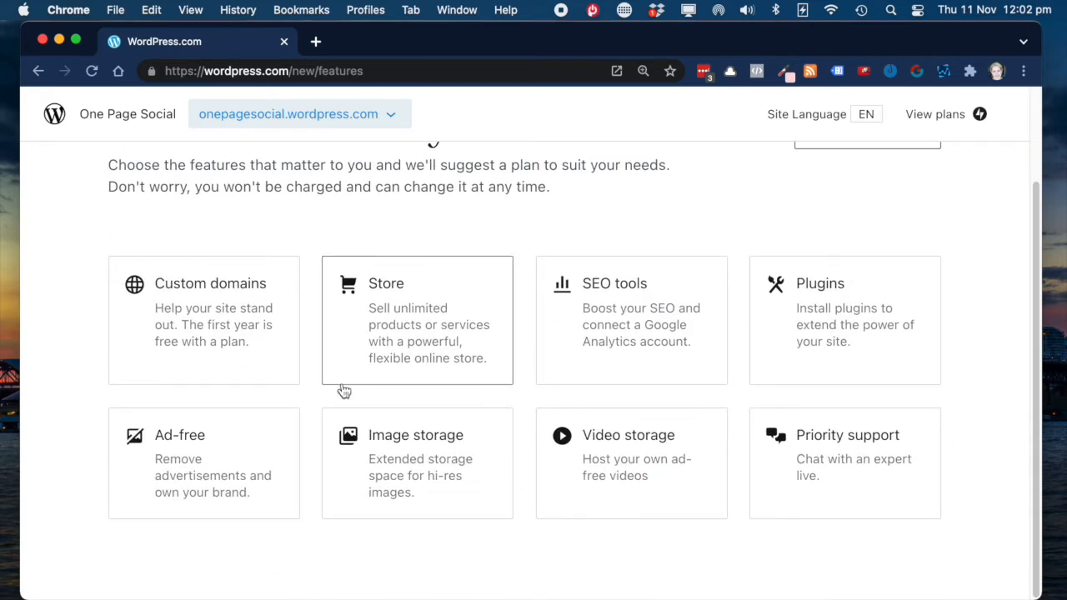
scroll(677, 367, "up", 3)
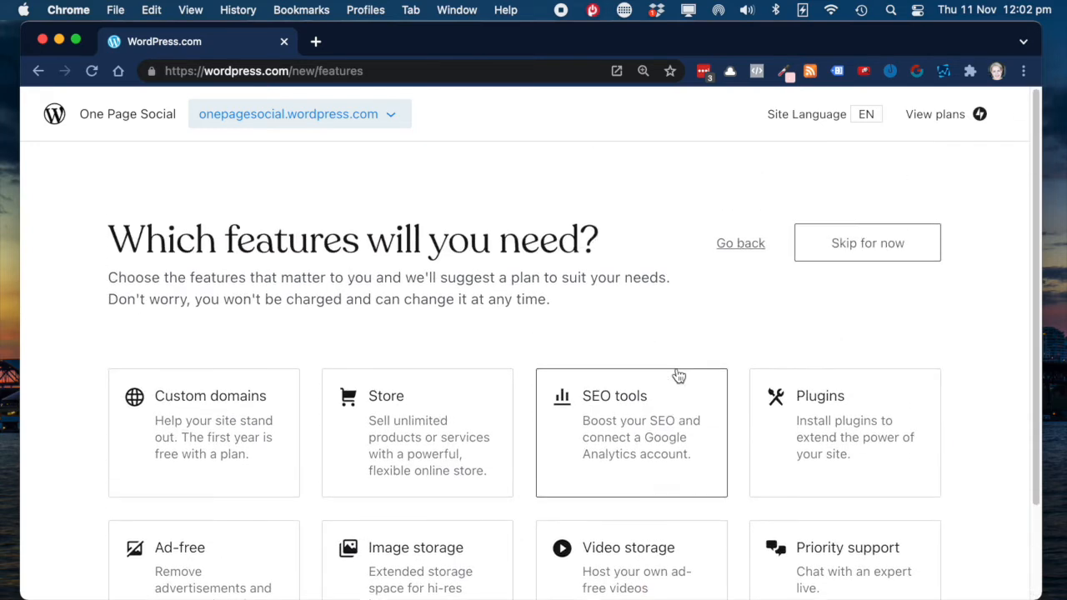
left_click(876, 247)
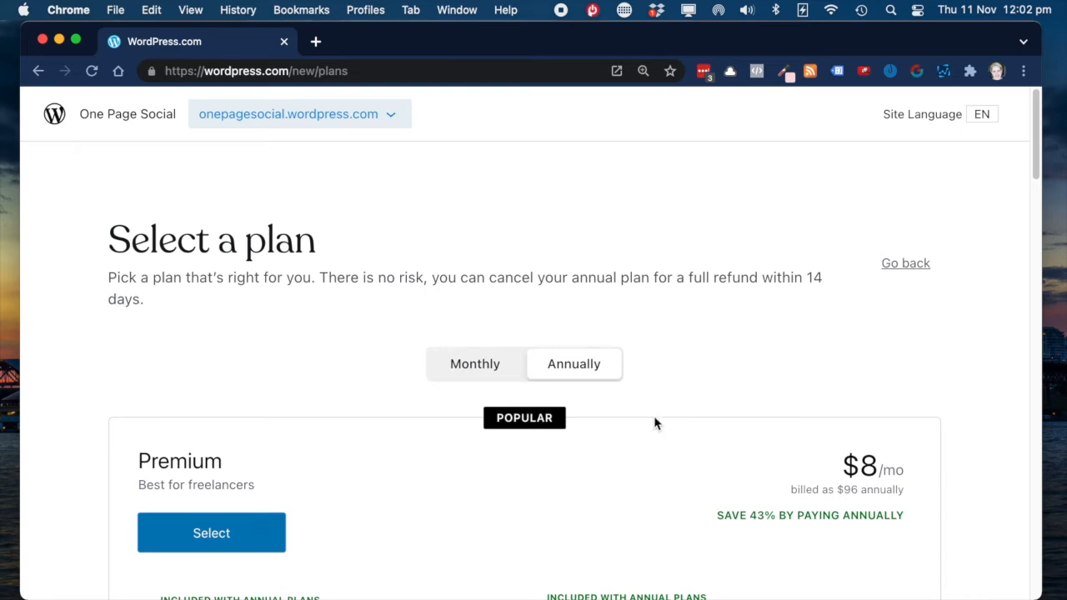
Expand the Free $0 plan and select it for the new site
scroll(655, 424, "down", 4)
scroll(655, 423, "down", 5)
scroll(658, 420, "up", 2)
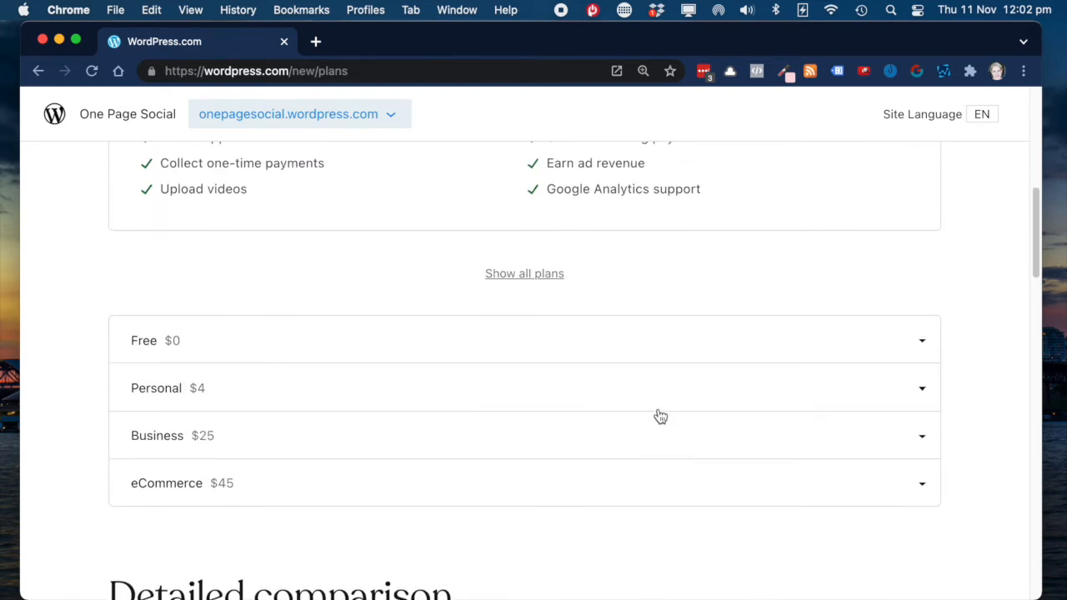
left_click(263, 342)
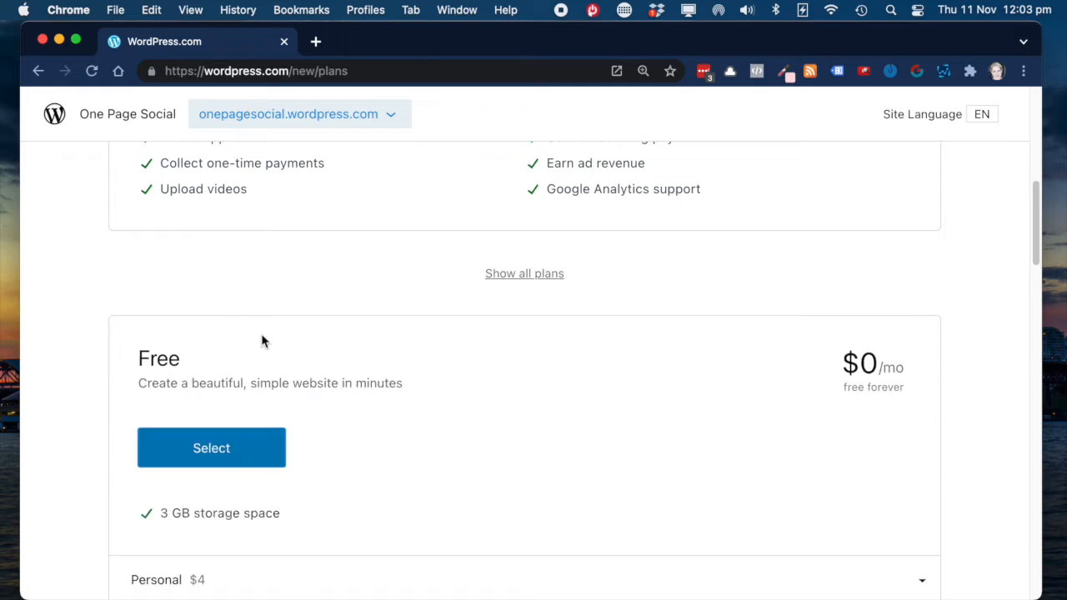
left_click(228, 446)
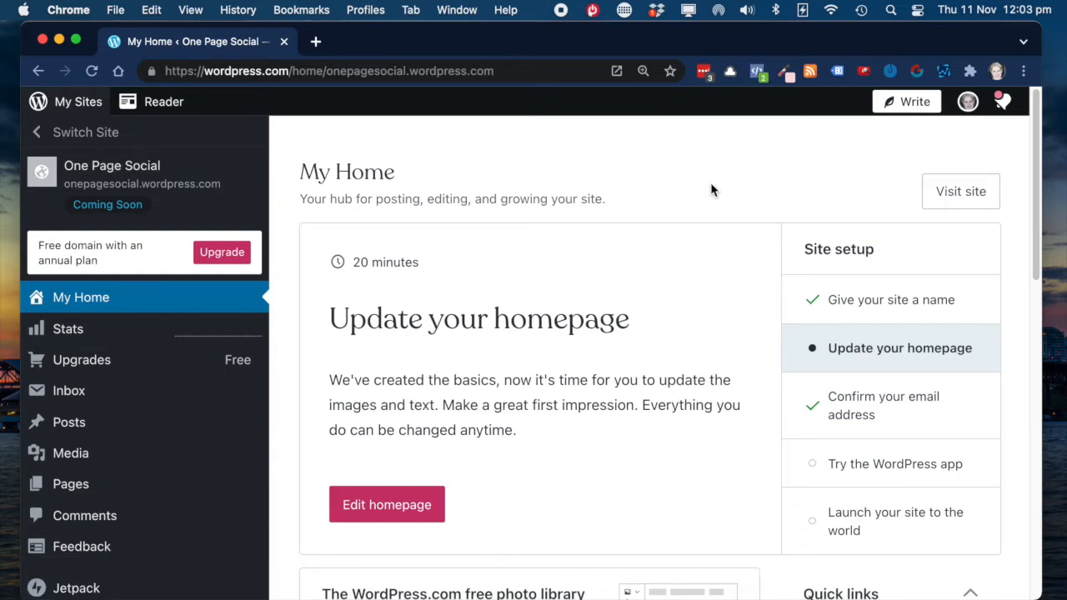
Copy the address onepagesocial.wordpress.com and open the site in a new browser tab
left_click_drag(327, 71, 519, 68)
key("super+c")
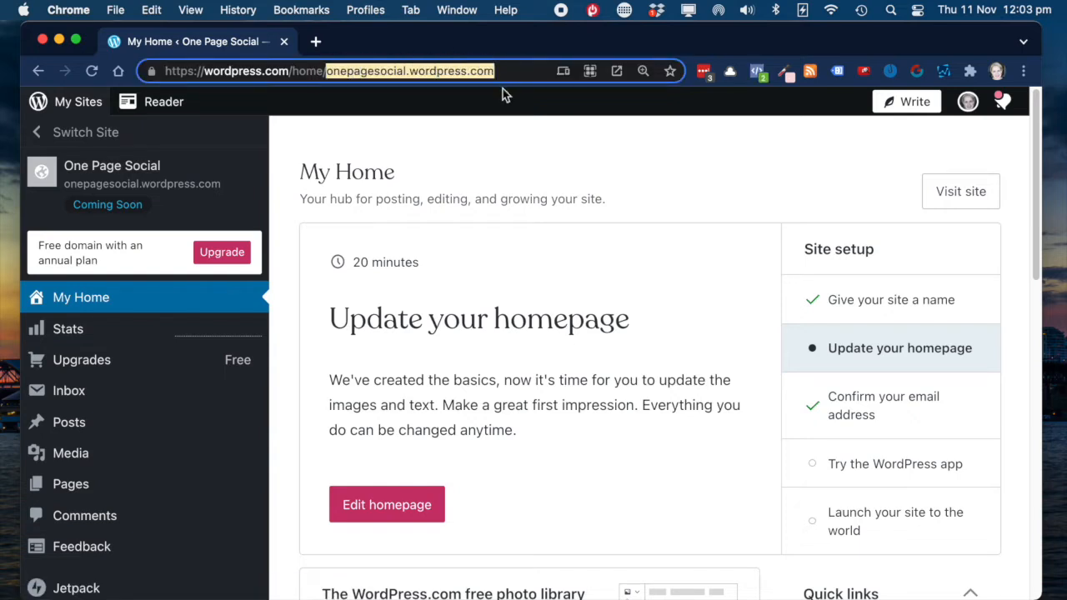
left_click(316, 42)
key("super+v")
key("Return")
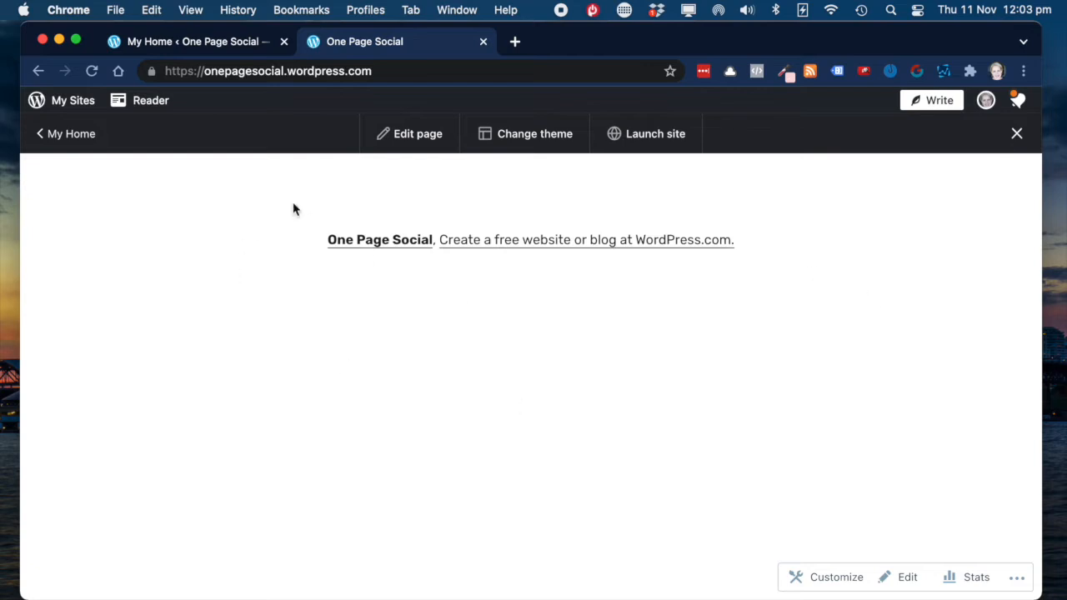
Return to the site's dashboard and open the Themes page
left_click(198, 43)
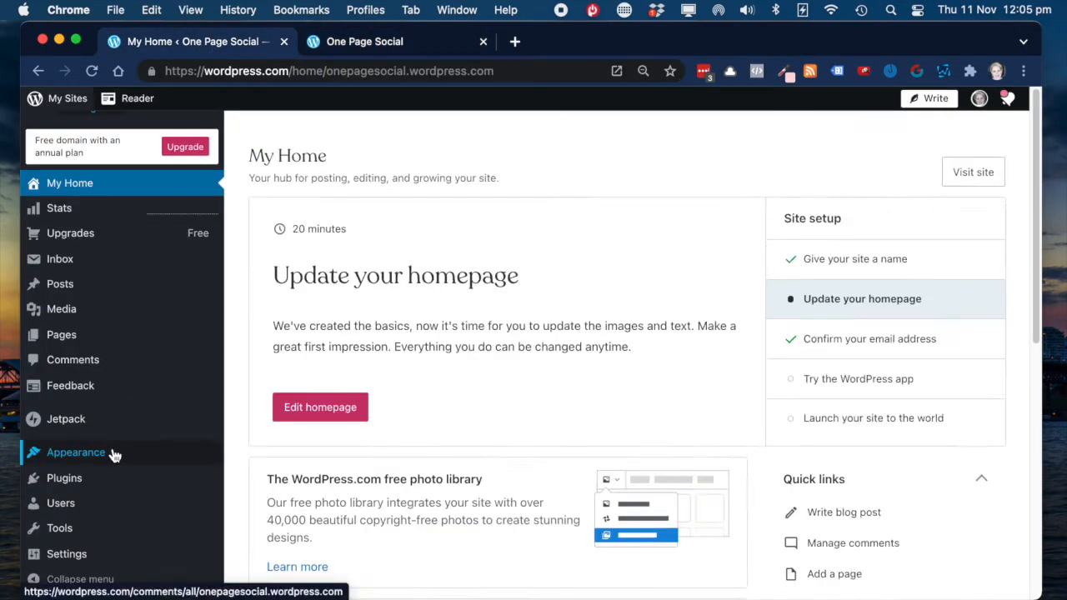
scroll(112, 453, "down", 3)
mouse_move(112, 453)
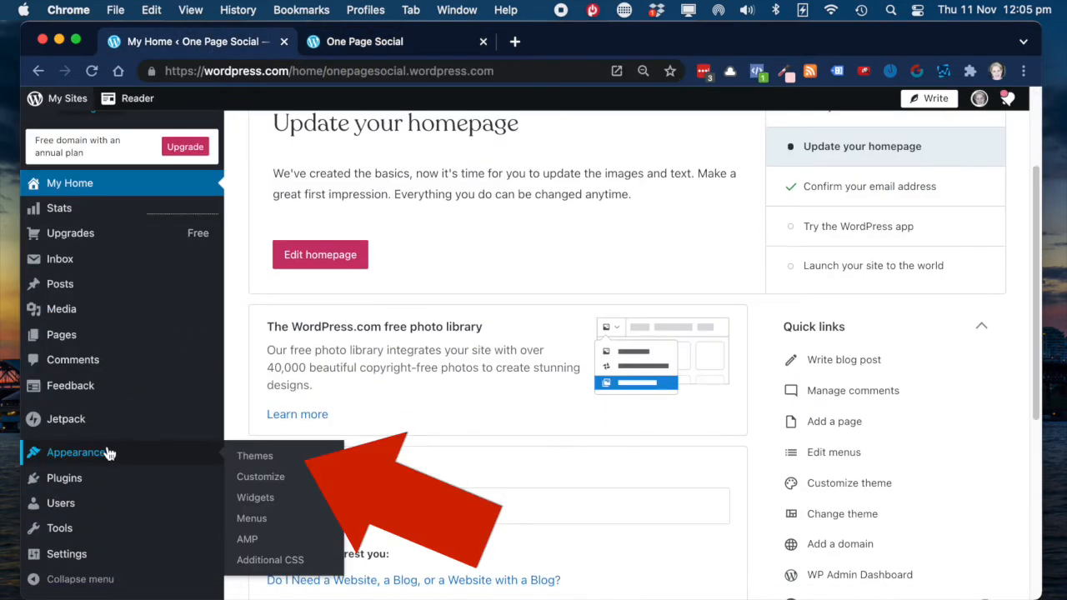
left_click(263, 458)
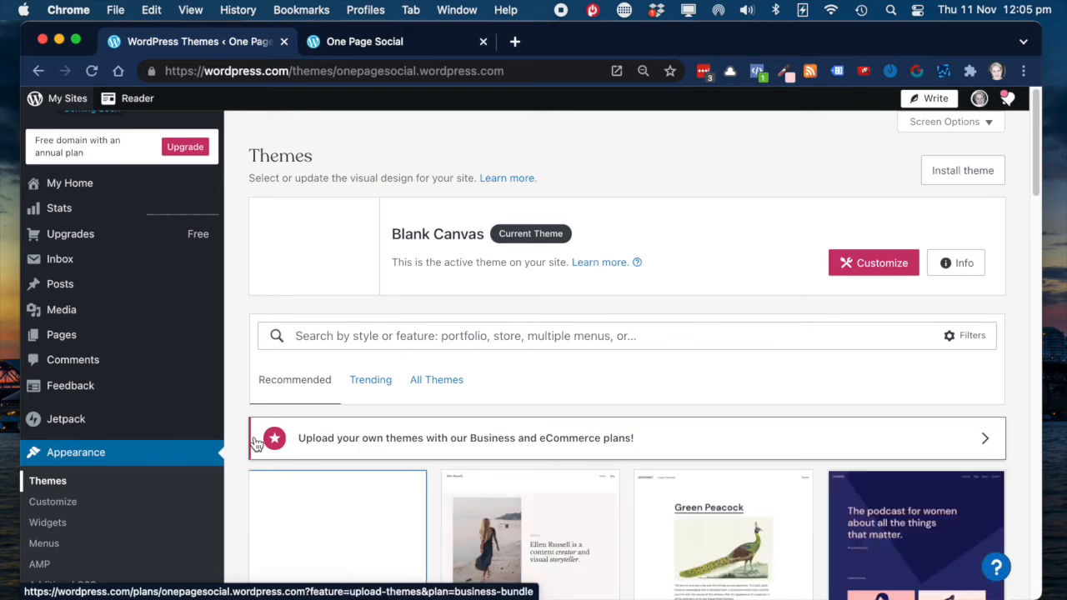
Browse the recommended themes and open the details page of the Independent Publisher 2 theme
scroll(670, 379, "down", 3)
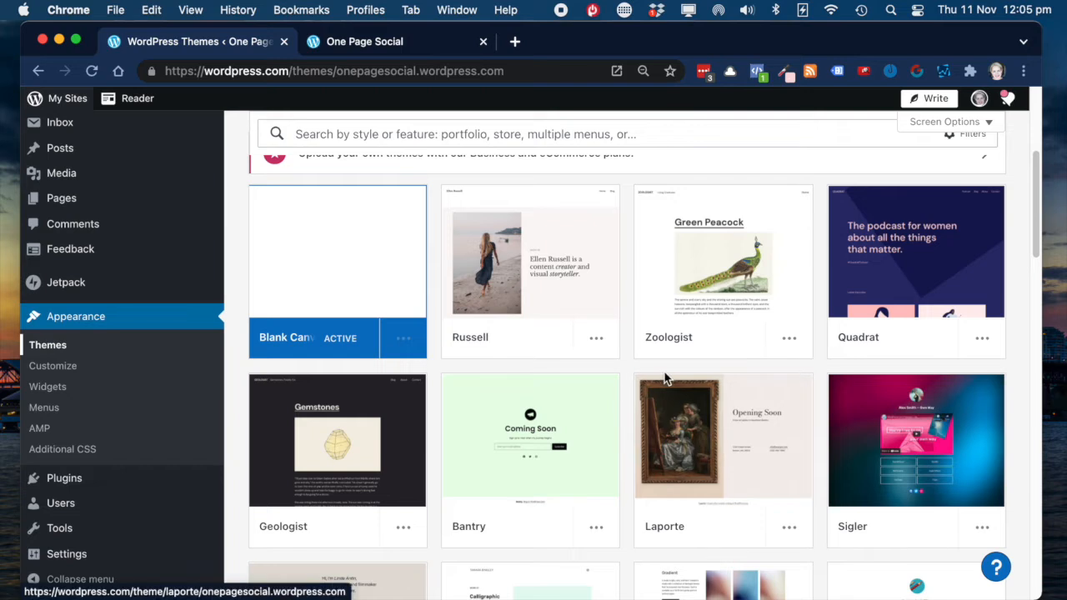
scroll(665, 376, "down", 6)
scroll(665, 378, "down", 4)
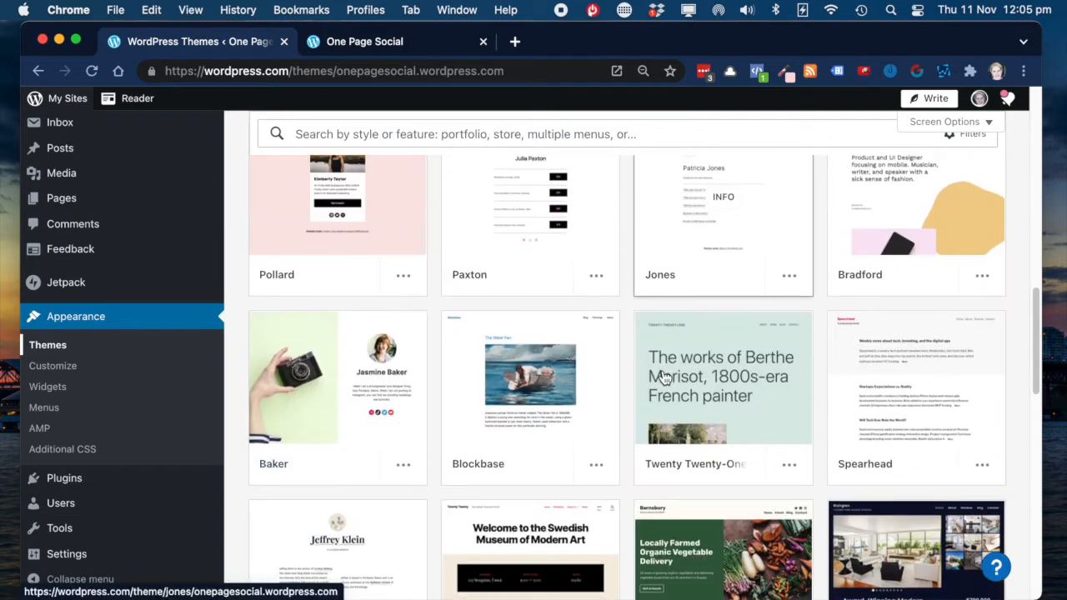
scroll(664, 377, "down", 3)
scroll(663, 377, "down", 3)
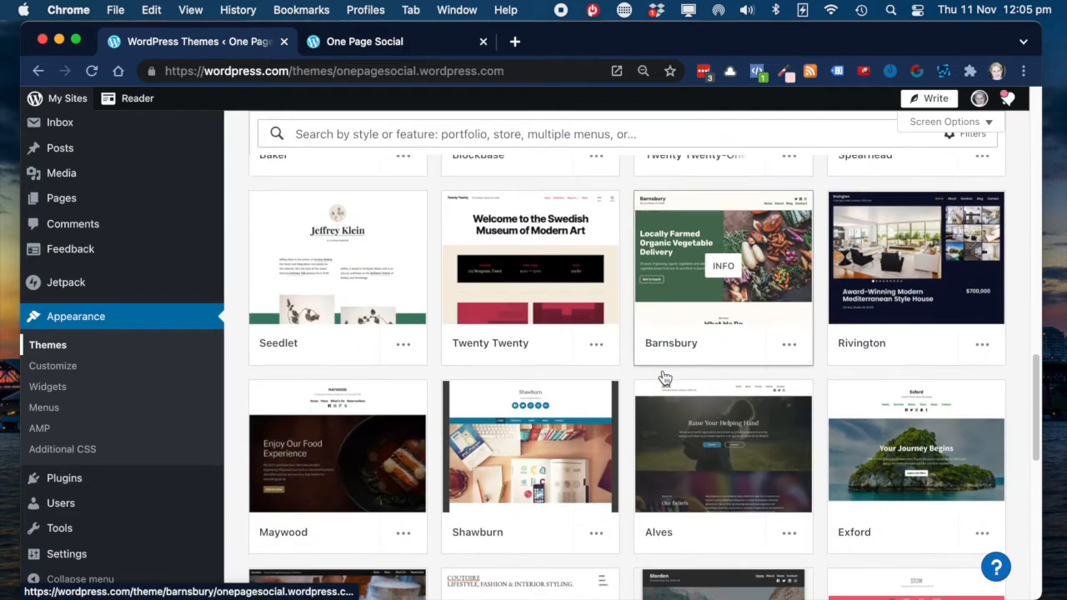
scroll(663, 376, "down", 5)
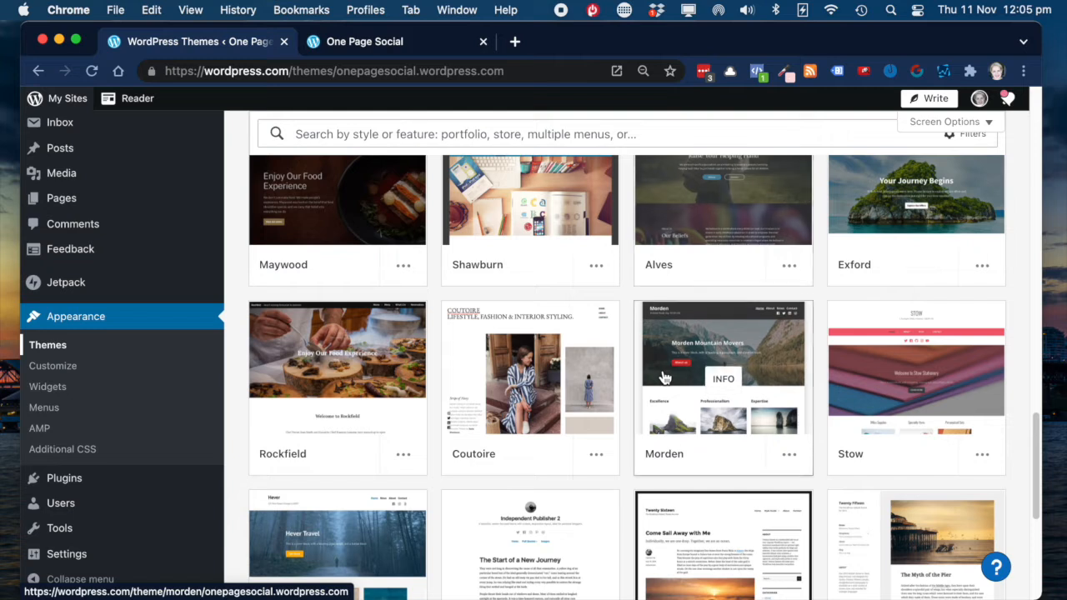
scroll(662, 377, "down", 3)
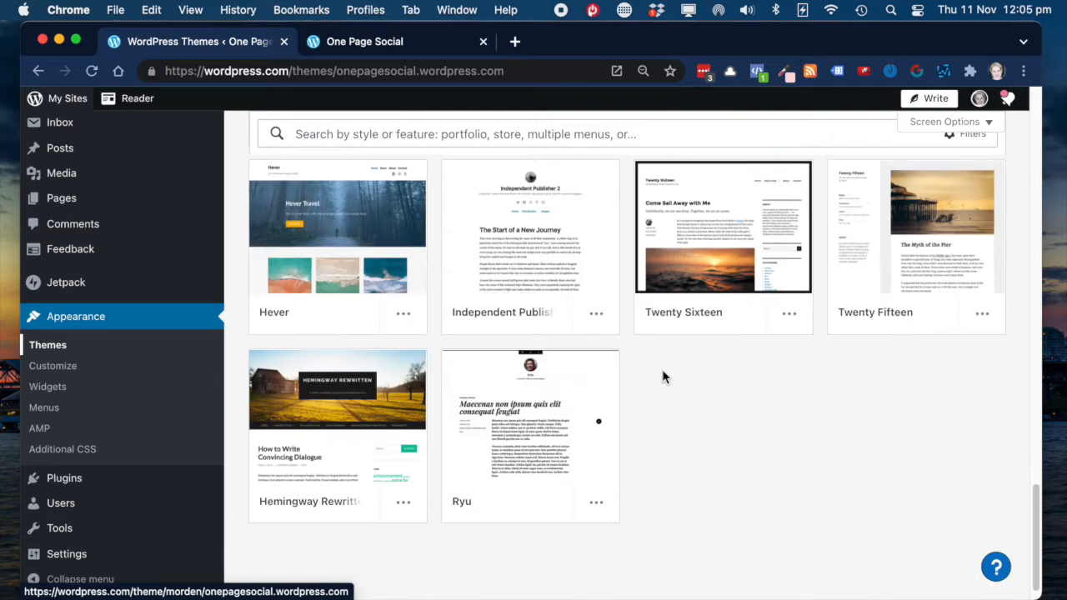
left_click(505, 249)
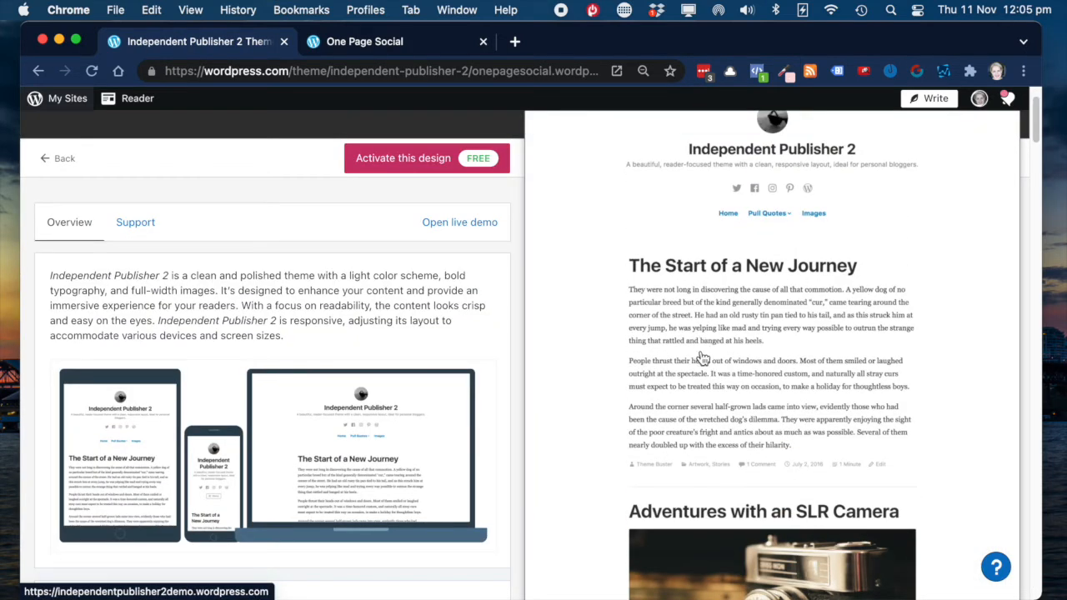
Review the Independent Publisher 2 description and preview, and activate this free design for the site
scroll(788, 417, "down", 1)
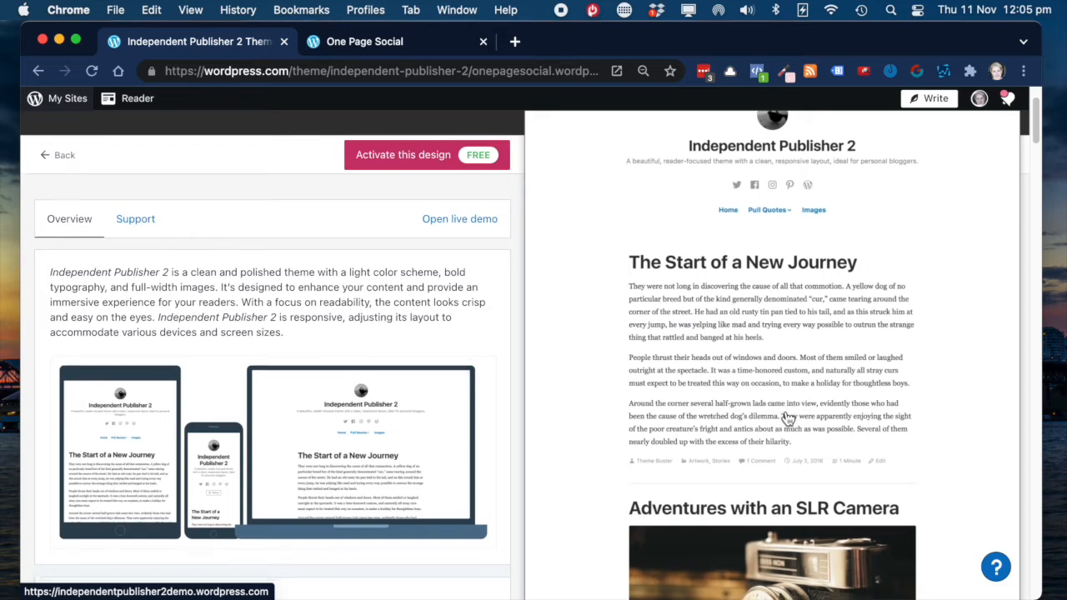
scroll(788, 417, "down", 5)
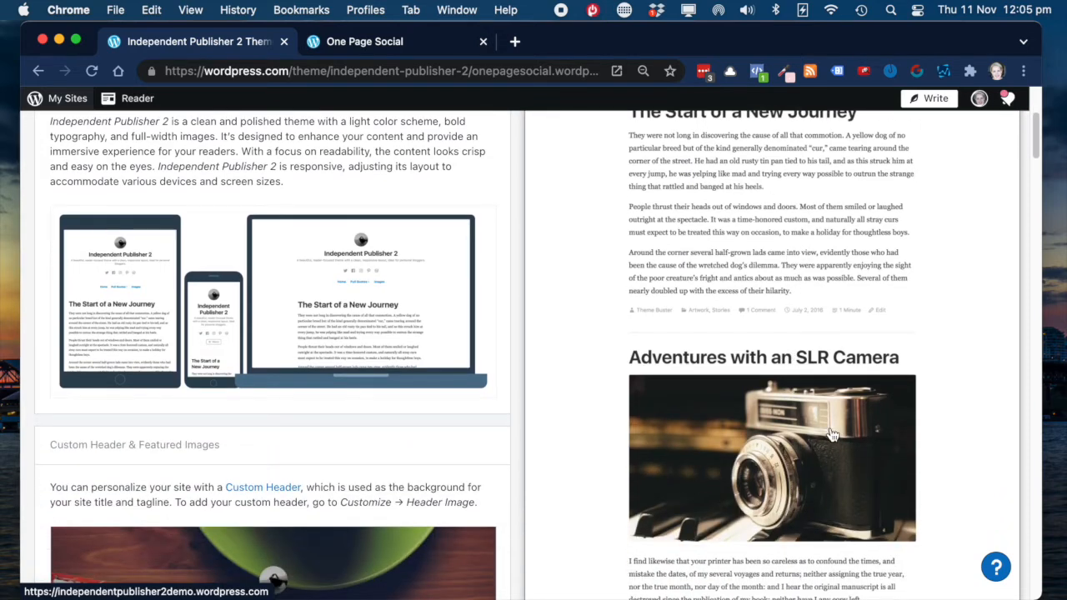
scroll(684, 450, "down", 10)
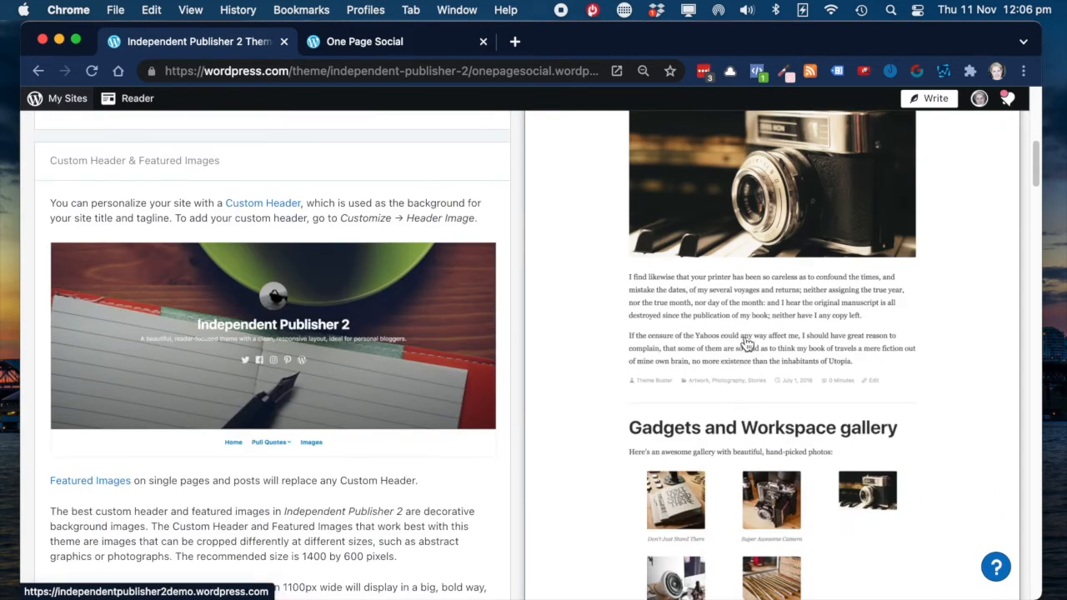
scroll(733, 379, "down", 4)
scroll(744, 467, "down", 11)
scroll(918, 341, "up", 12)
scroll(905, 382, "up", 15)
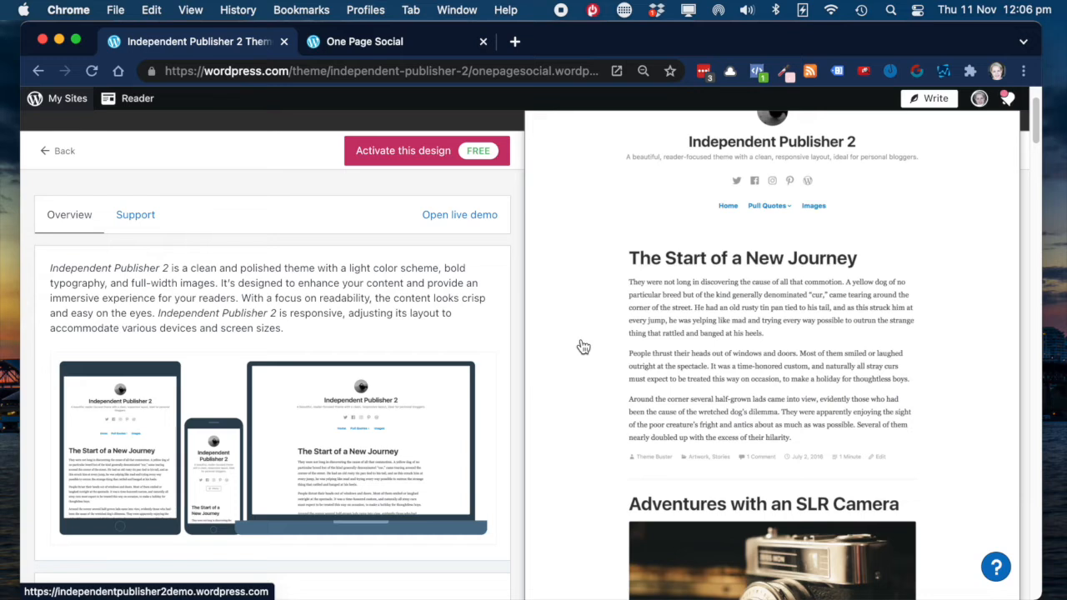
left_click(480, 155)
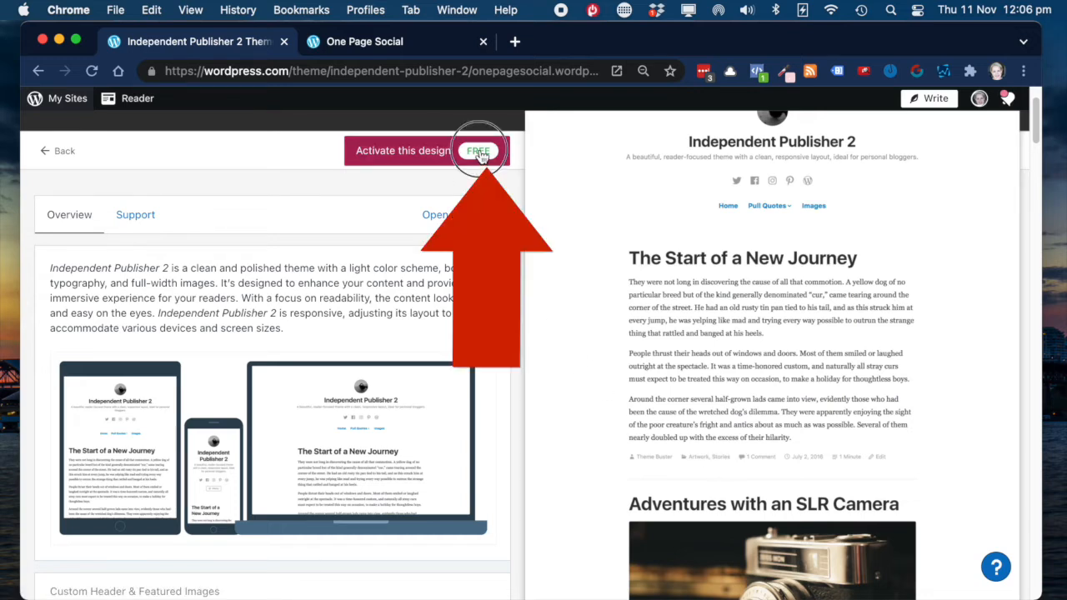
Finish activating the Independent Publisher 2 theme and open the homepage for editing
left_click(690, 518)
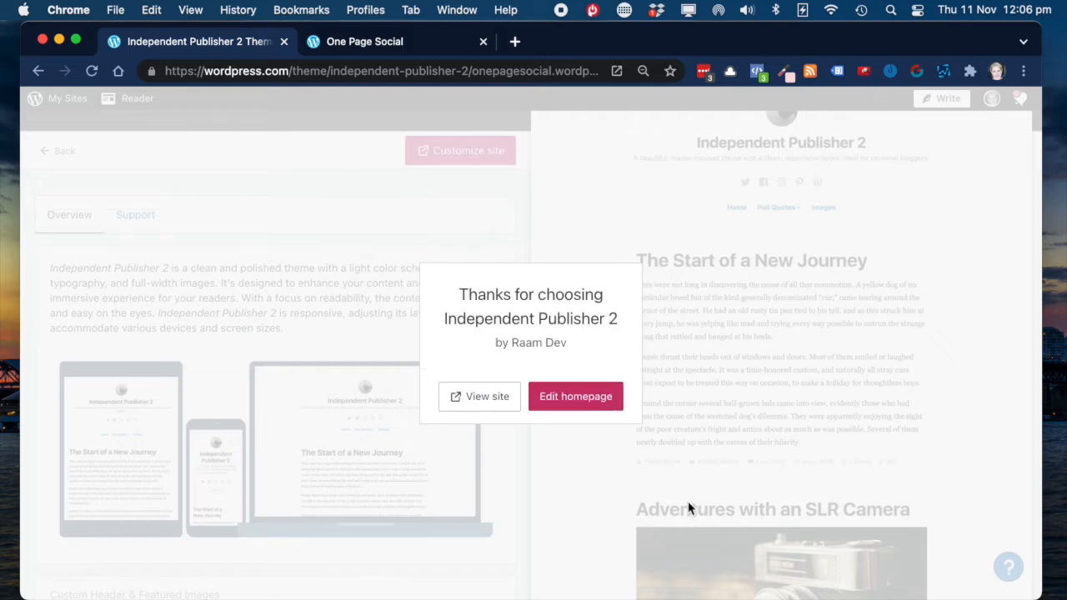
left_click(550, 399)
Reload onepagesocial.wordpress.com in its browser tab to view the site with the new theme
left_click(376, 53)
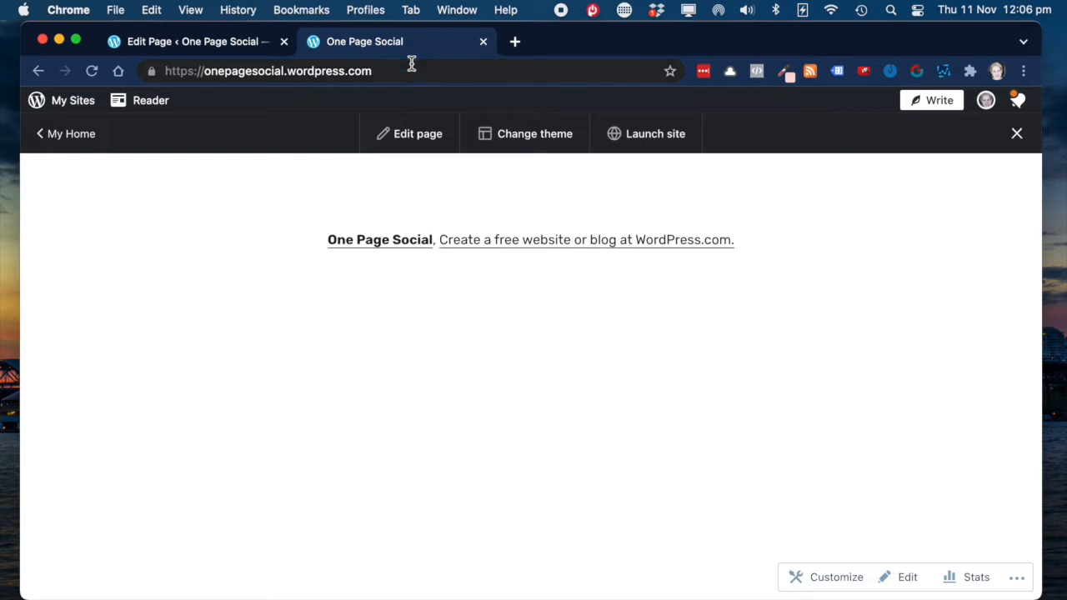
left_click(411, 65)
key("Return")
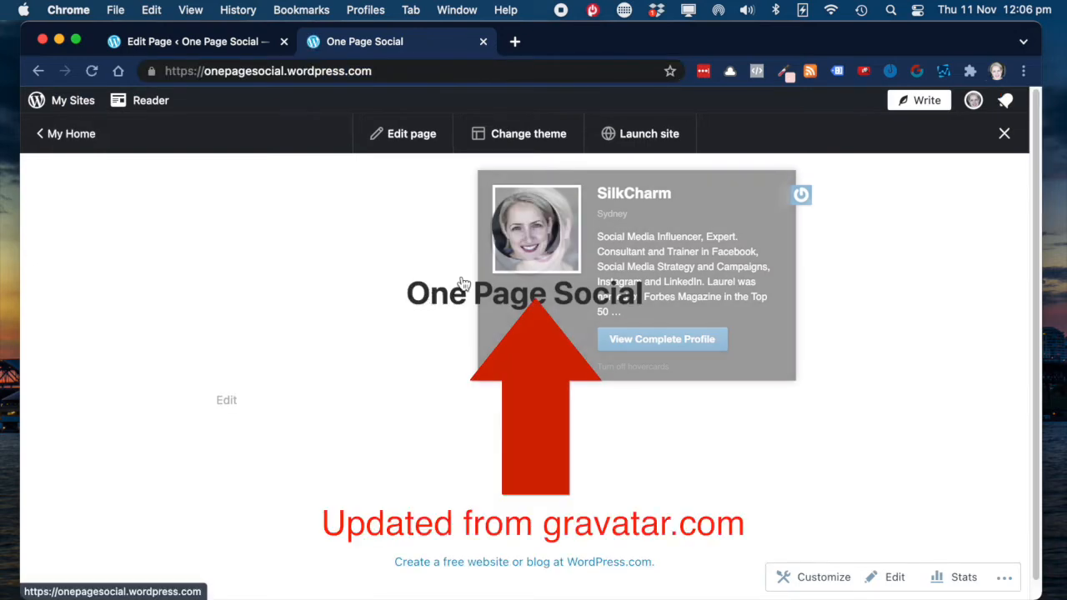
Return to the homepage editor and title the page "Do you need...?"
left_click(230, 41)
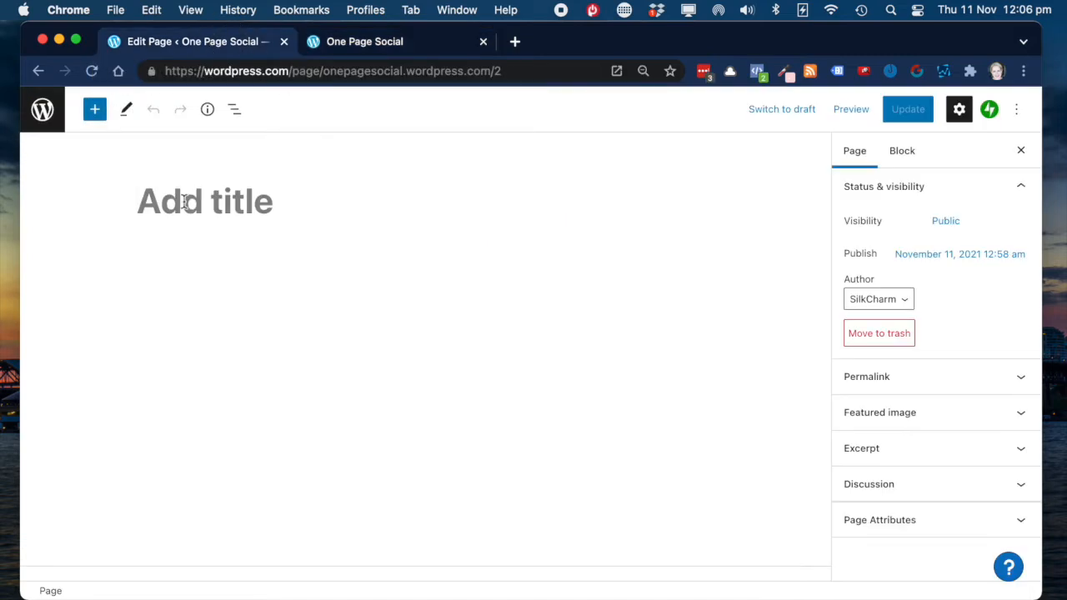
type("Do you need...?")
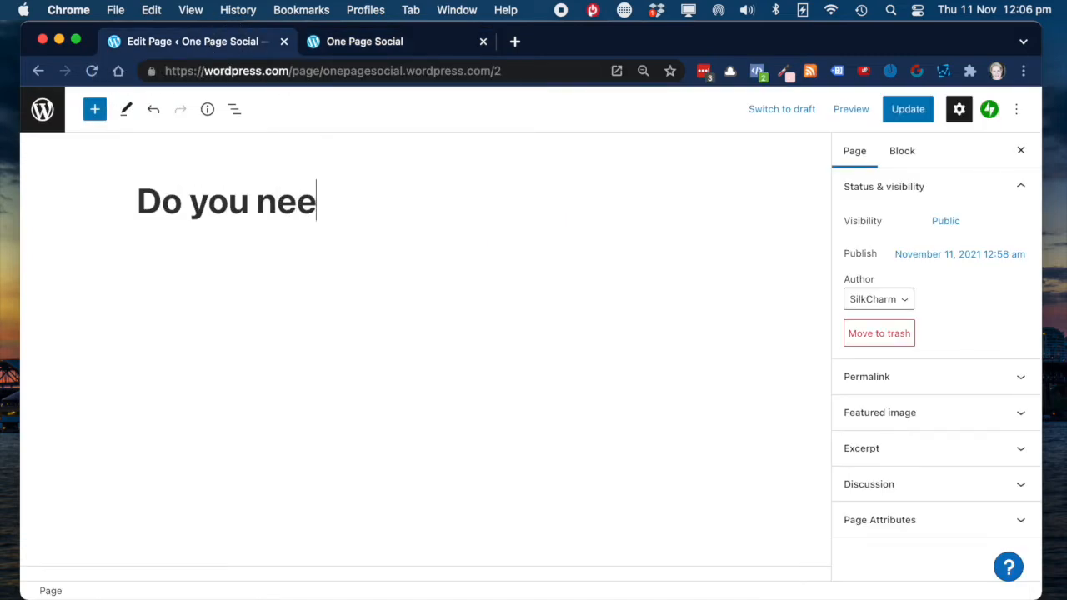
key("Return")
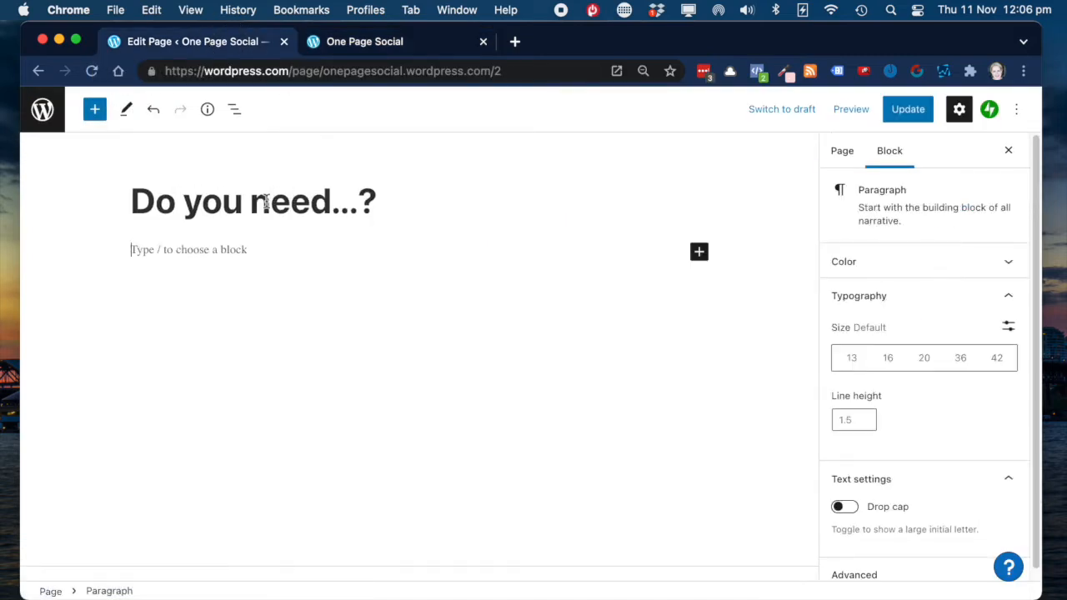
Begin the paragraph below the title with "Are you a small business needing help with Instagram photos? Are you seeking more engagement"
type("Are you a smal")
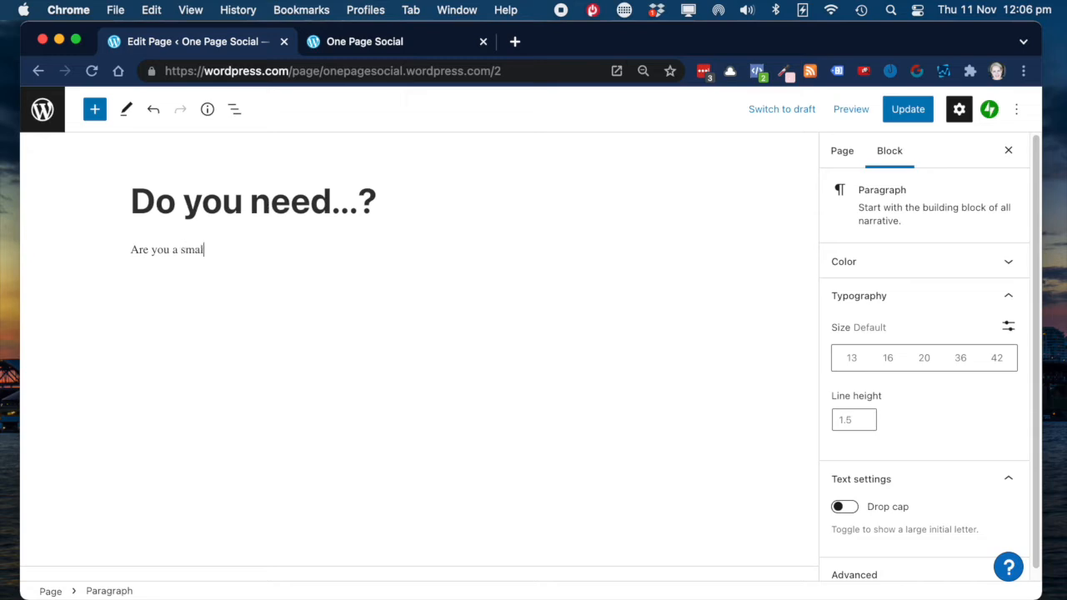
type("l business needing help with Instagram photos")
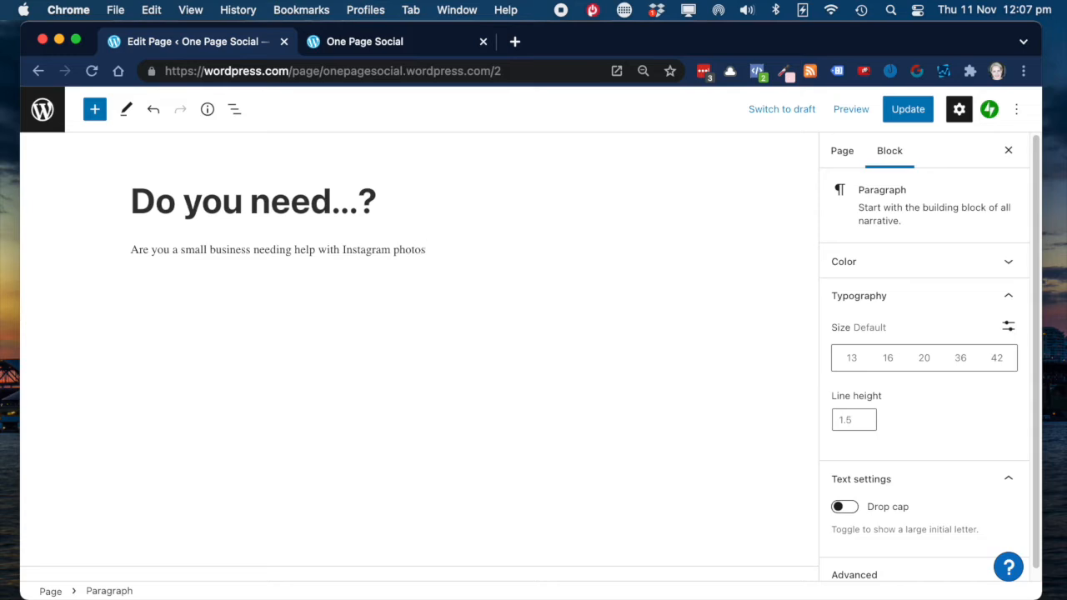
type("eking more engagement o")
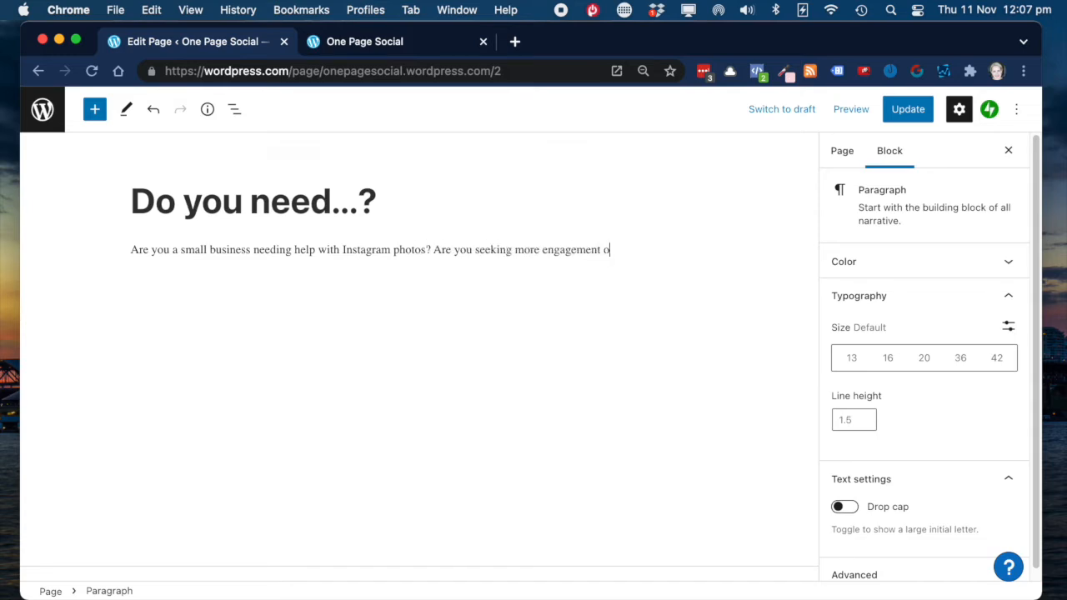
Complete the paragraph with "on Facebook? Would you like help to connect with your network on LinkedIn." and start a new block
type("n Facebook? Would you like ")
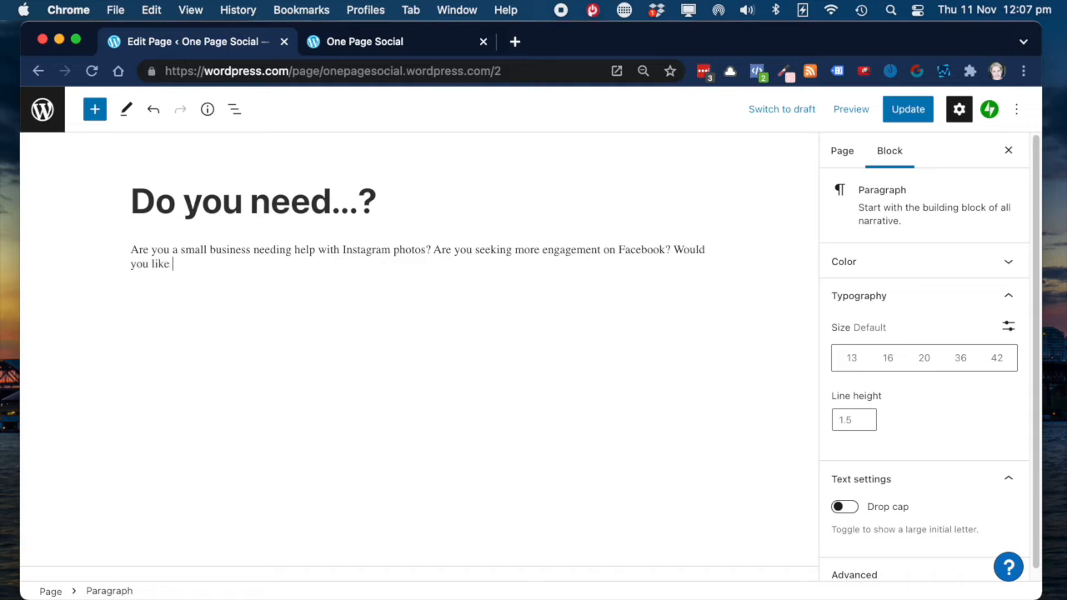
type("help to connect with your network on LinkedIn.")
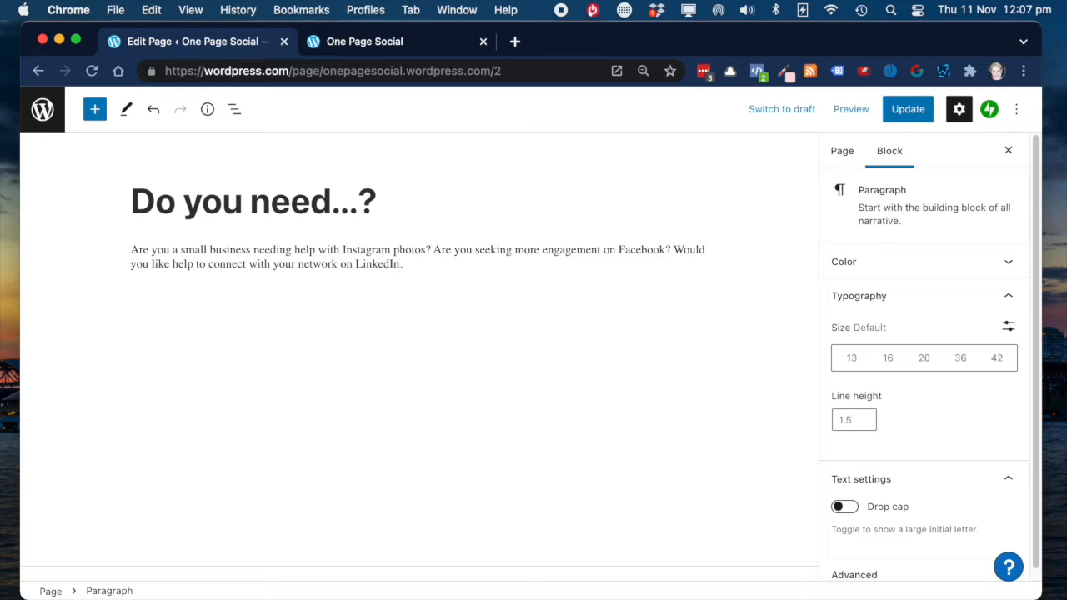
key("Return")
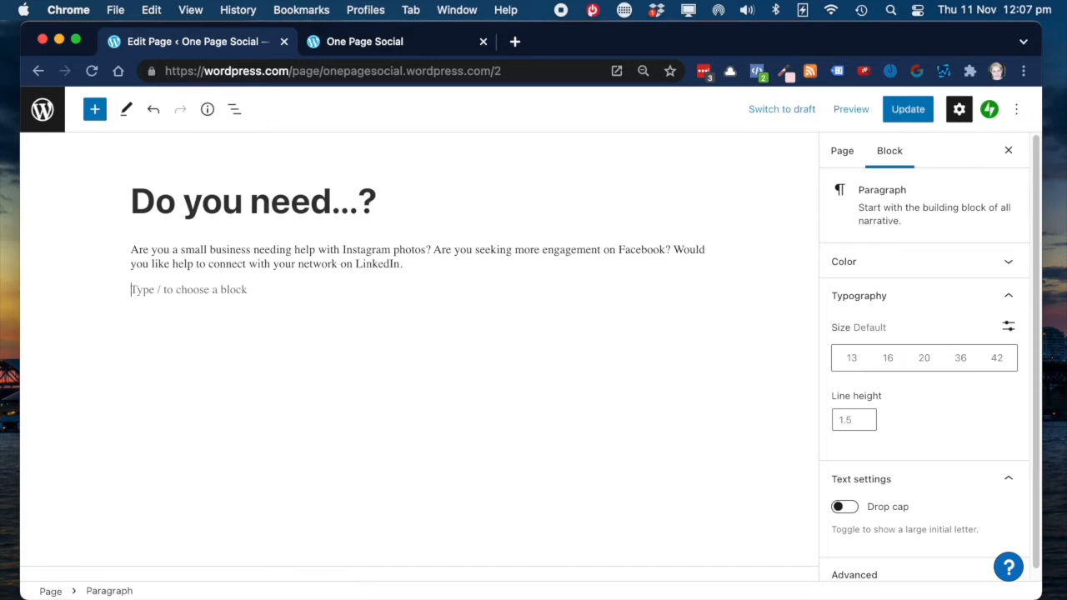
Insert a Heading block below the paragraph with the text "About One Page Social"
type("/jrsf")
key("BackSpace")
key("BackSpace")
key("BackSpace")
key("BackSpace")
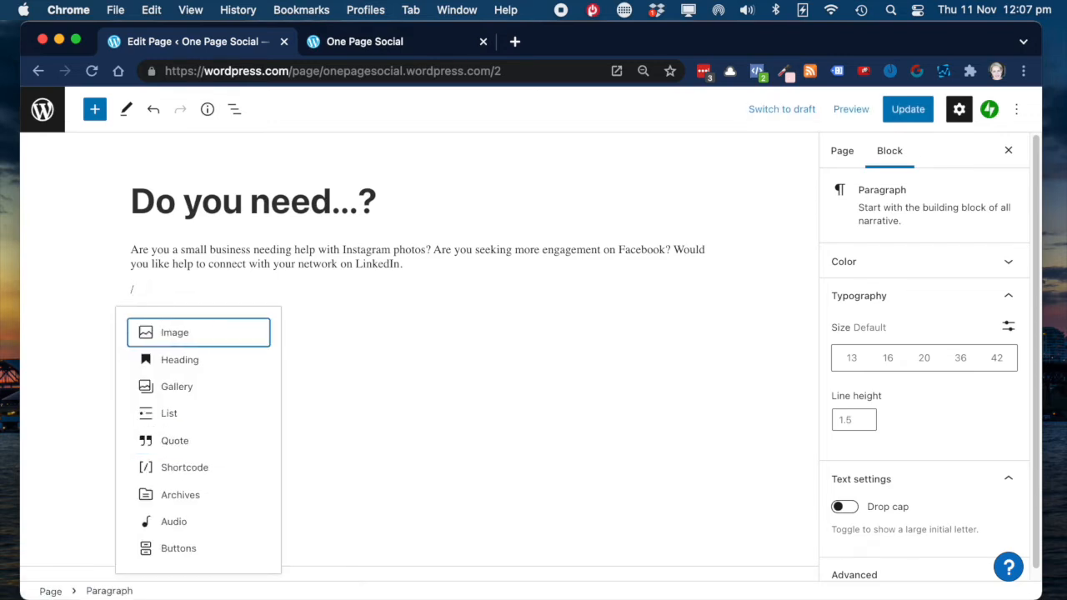
type("heading")
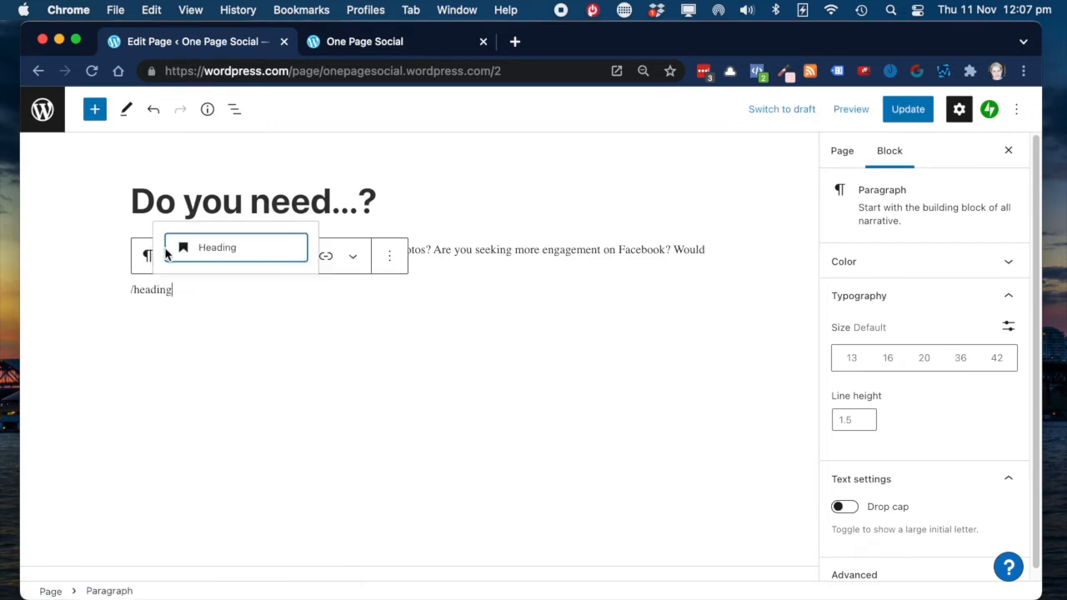
left_click(217, 249)
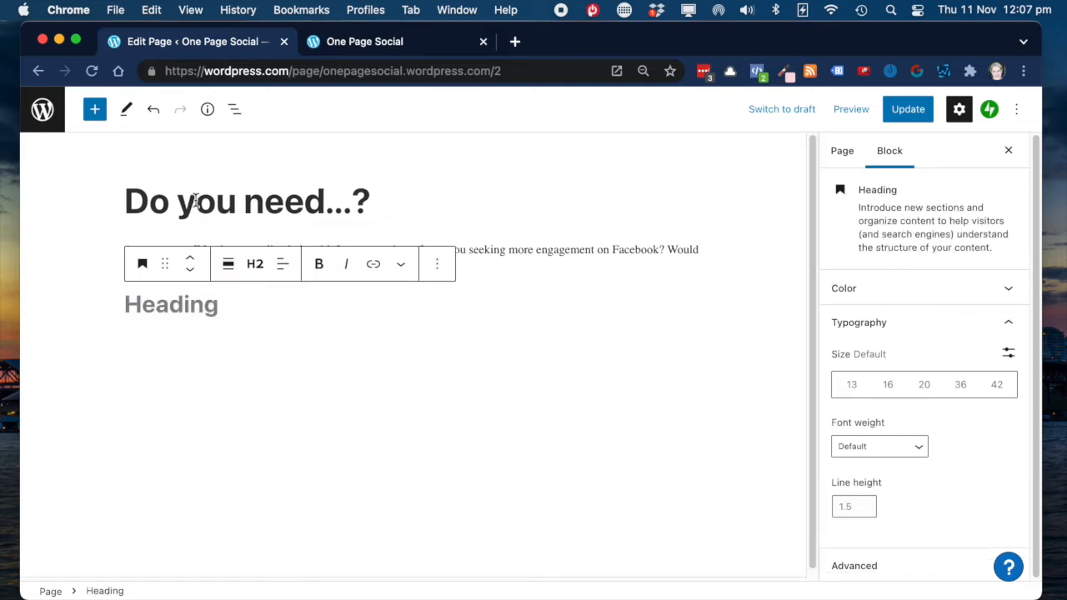
type("About")
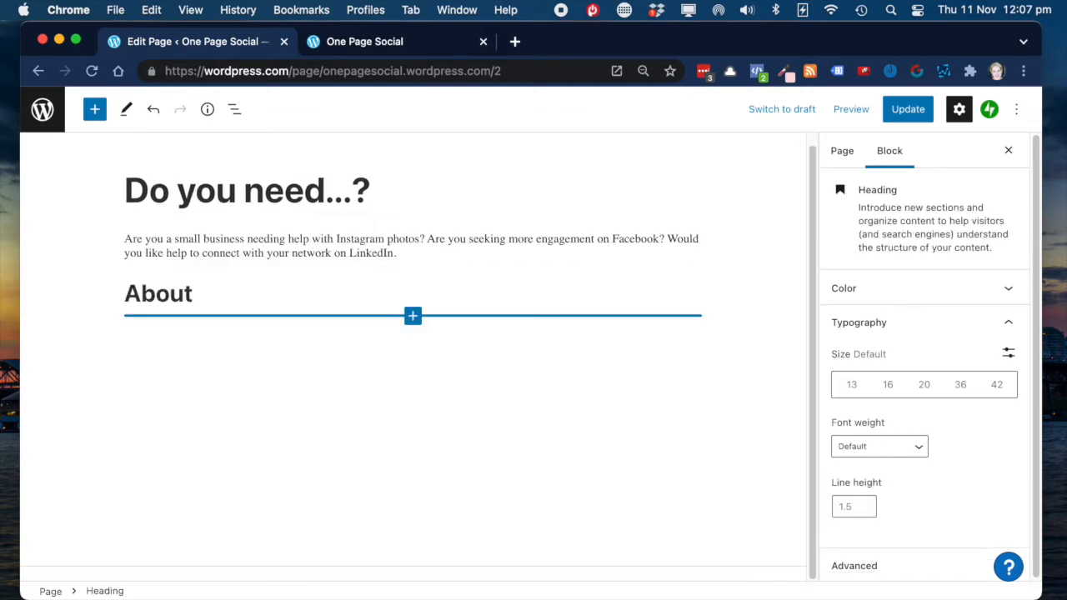
type(" One Page Social")
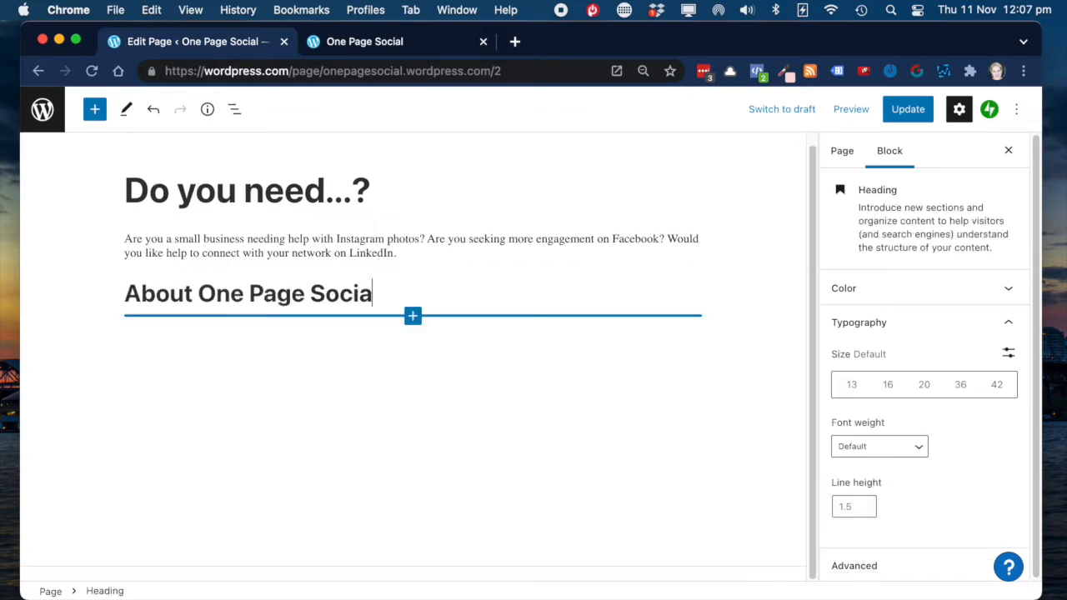
key("Return")
Write "I'm a social media strategist that creates content diaries and Facebook ads. My background is..." as a paragraph under the About heading
type("I'm a social me")
key("BackSpace")
key("BackSpace")
key("BackSpace")
key("BackSpace")
type("a strategist that creatse")
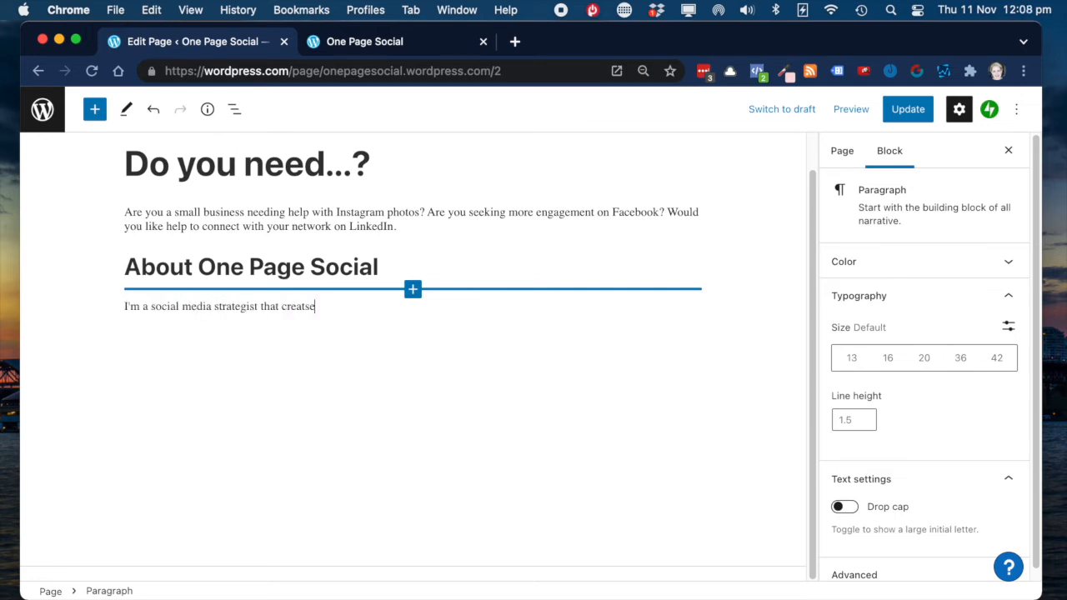
key("BackSpace")
key("BackSpace")
type("es content diaries and Facebook ads")
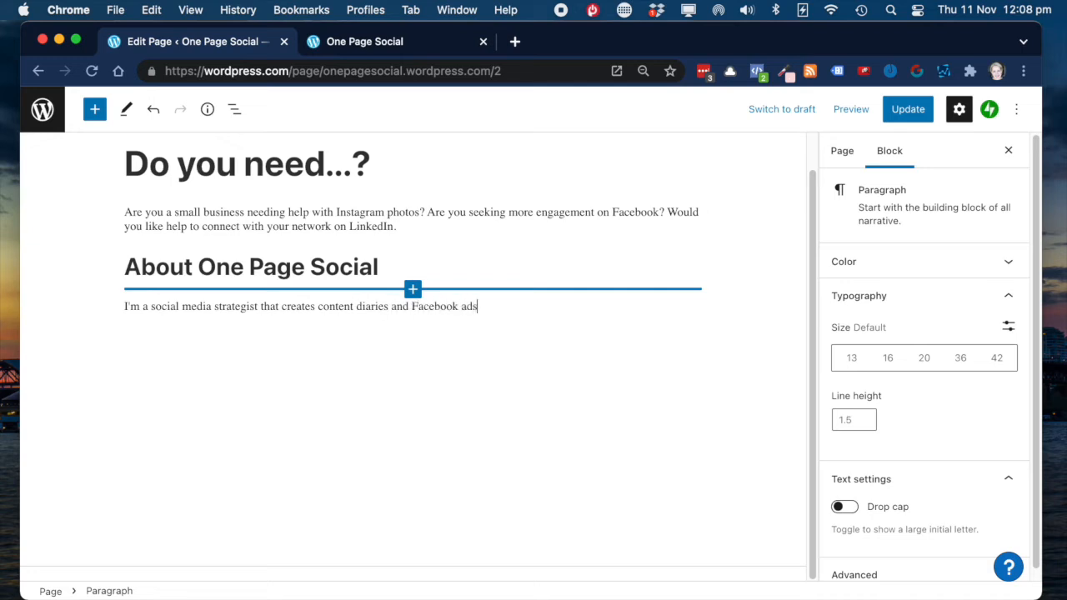
type(". My background is...")
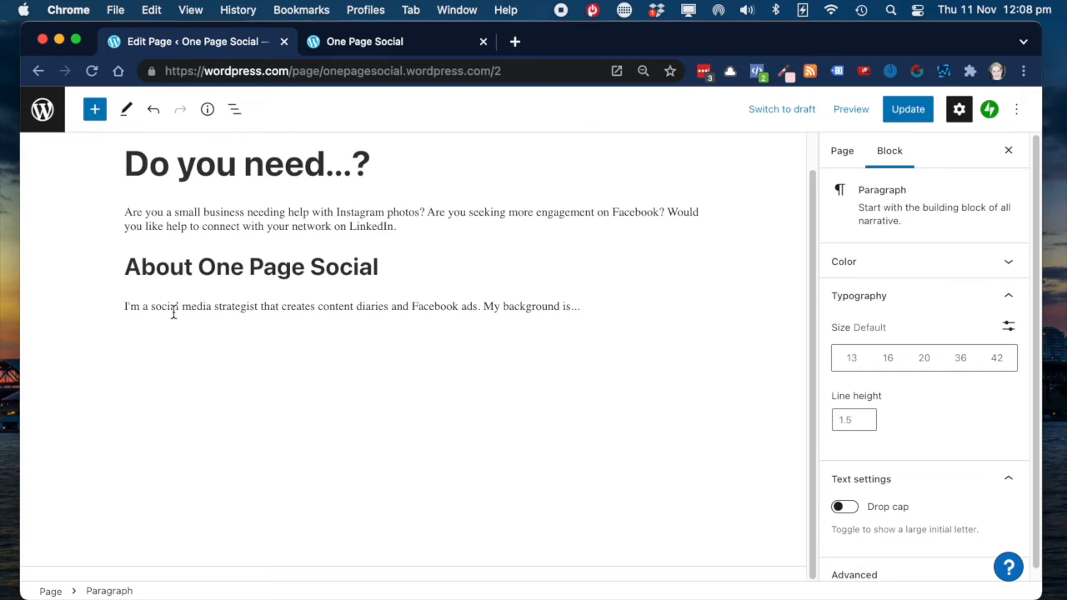
key("Return")
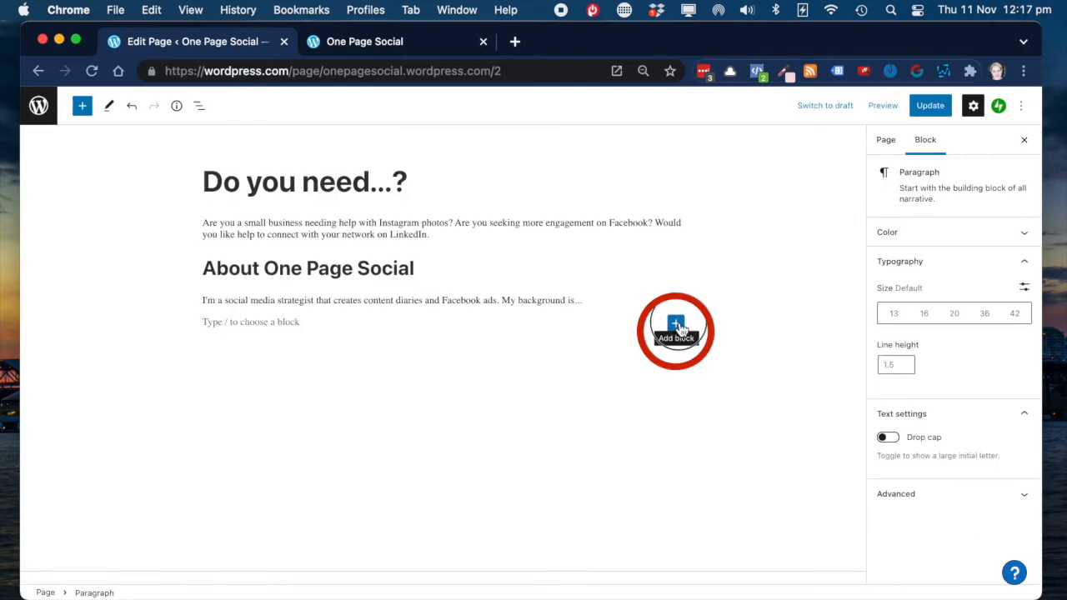
Search all blocks for "contact" and insert the light grey Contact pattern with address and social icons below the About paragraph
left_click(675, 323)
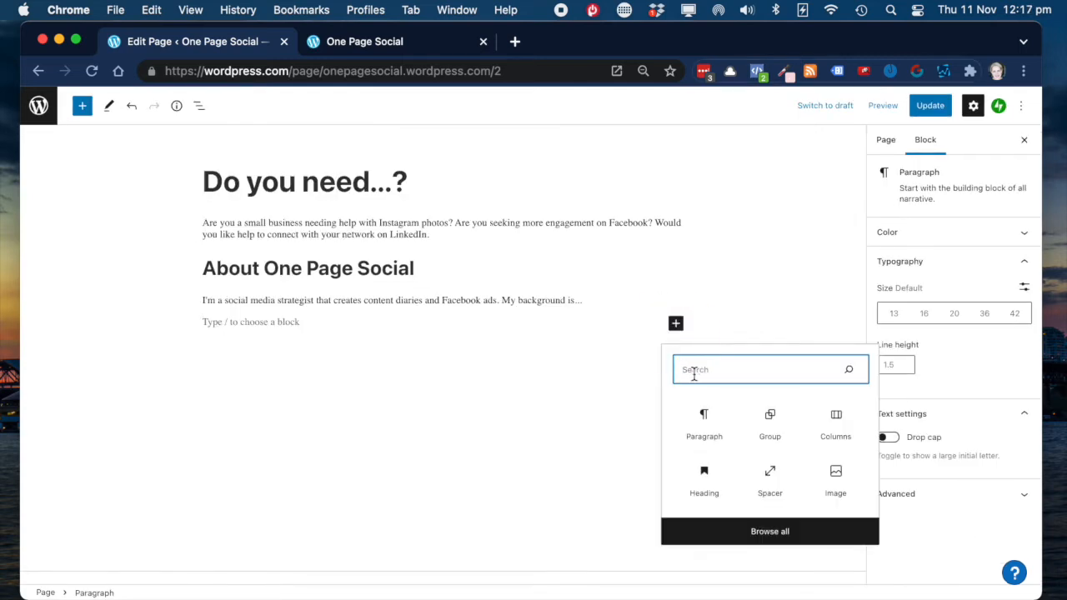
type("contact")
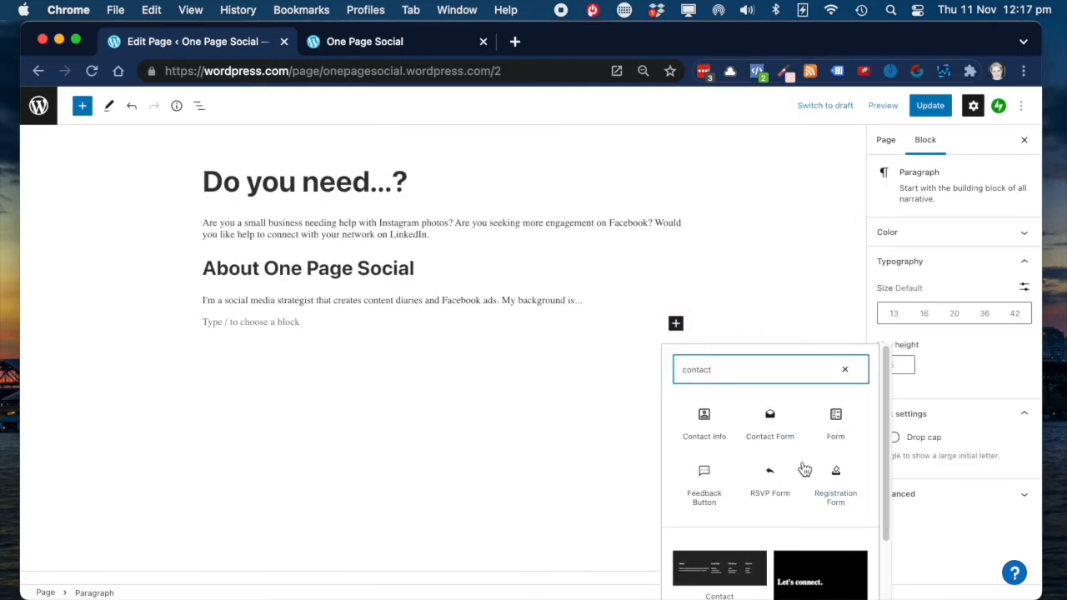
scroll(796, 479, "down", 2)
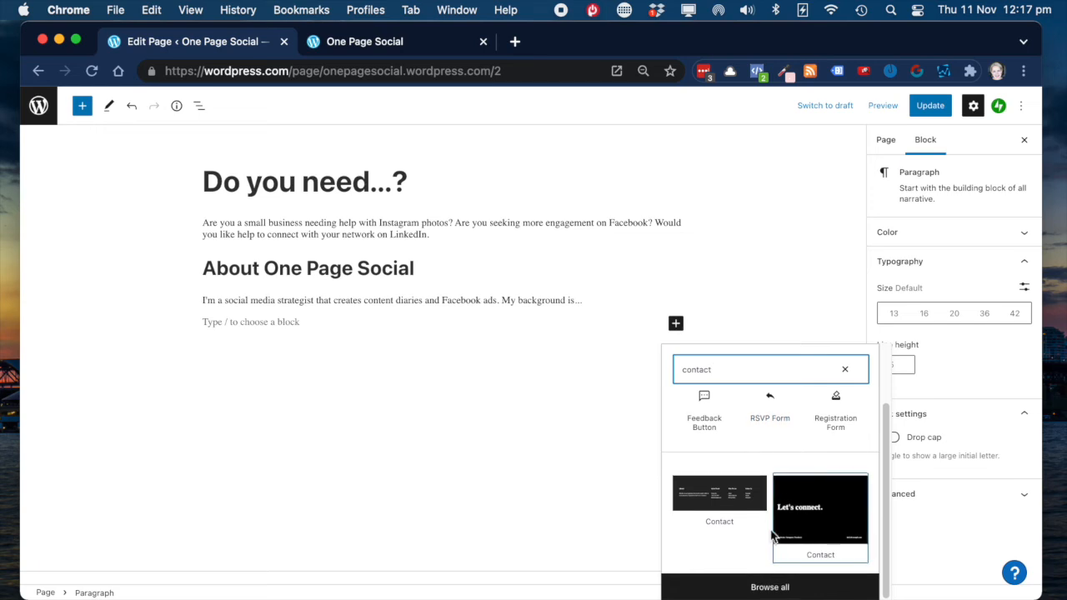
left_click(778, 589)
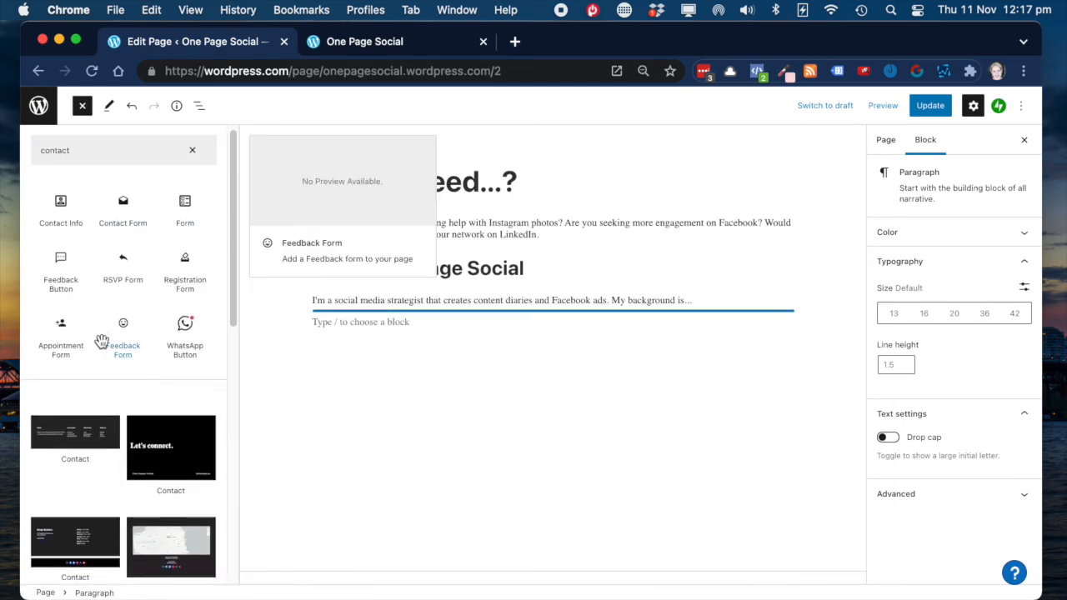
scroll(101, 342, "down", 5)
scroll(101, 342, "up", 1)
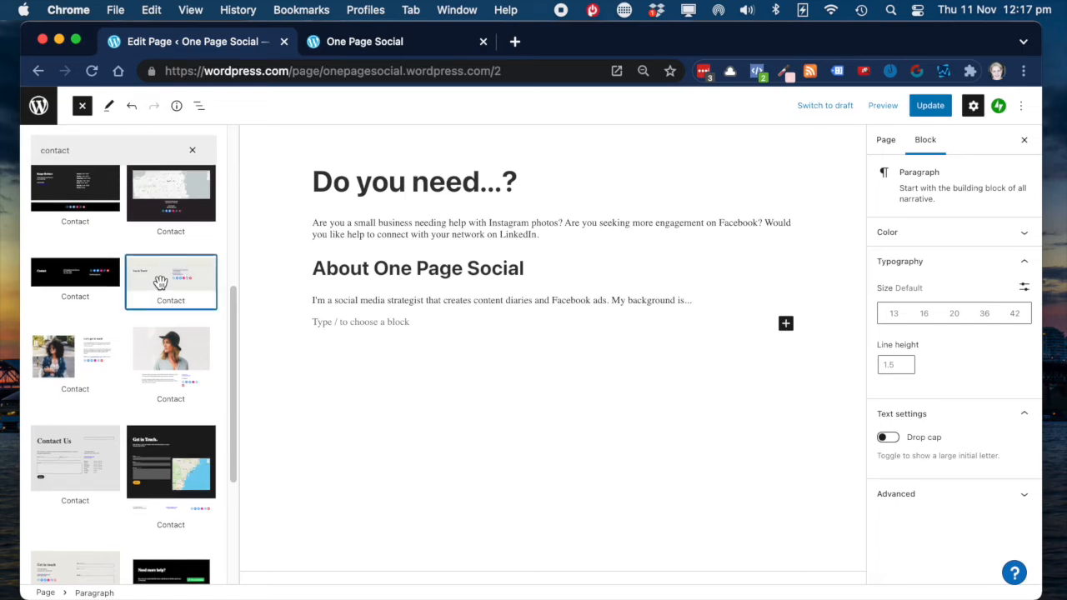
left_click(160, 284)
Replace the "Get in Touch" heading in the Contact pattern with "Talk to me!"
left_click_drag(267, 422, 374, 421)
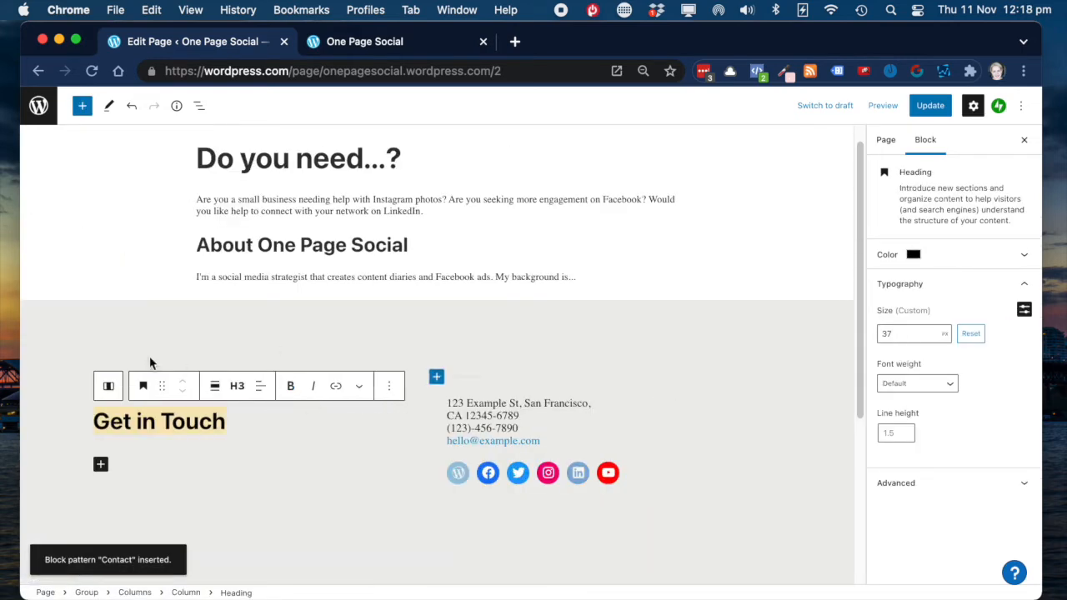
type("Wat")
key("BackSpace")
type("nt more")
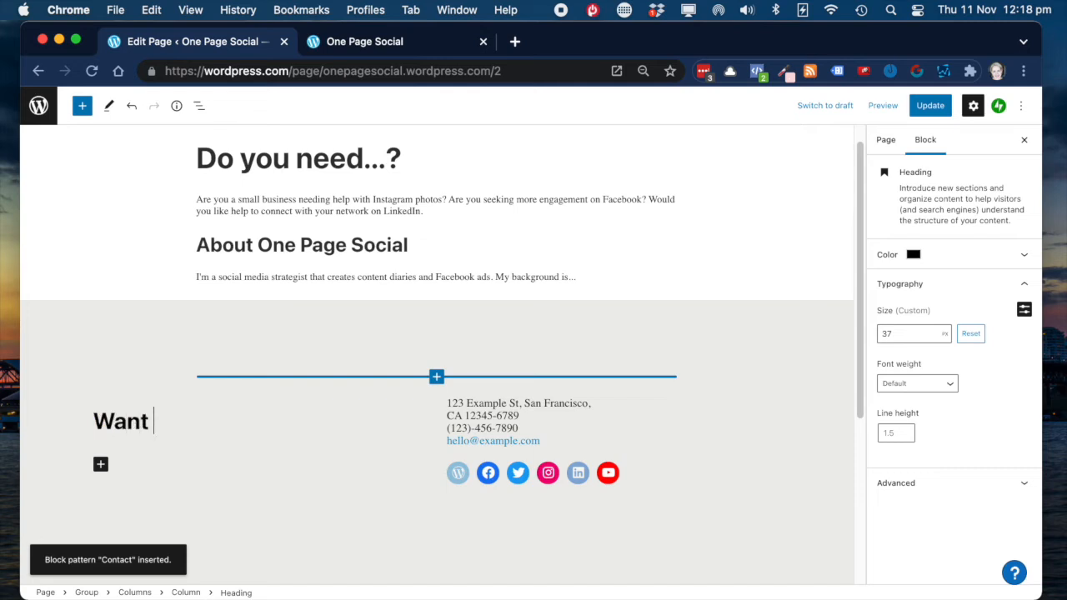
key("BackSpace")
key("BackSpace")
key("BackSpace")
key("BackSpace")
key("BackSpace")
key("BackSpace")
key("BackSpace")
key("BackSpace")
key("BackSpace")
key("BackSpace")
type("Talk to me!")
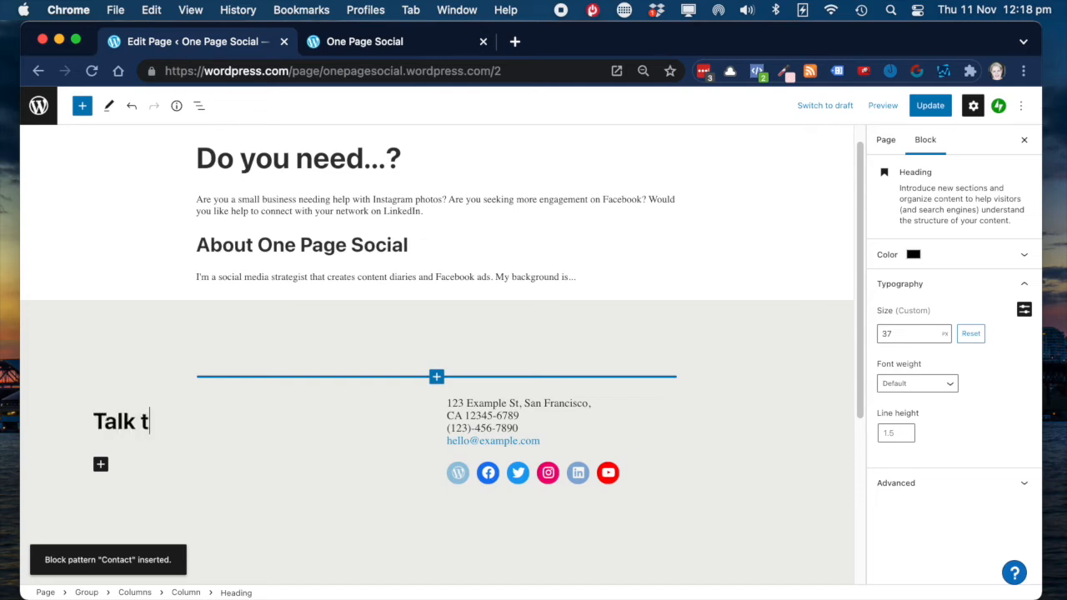
left_click_drag(461, 403, 501, 417)
double_click(488, 428)
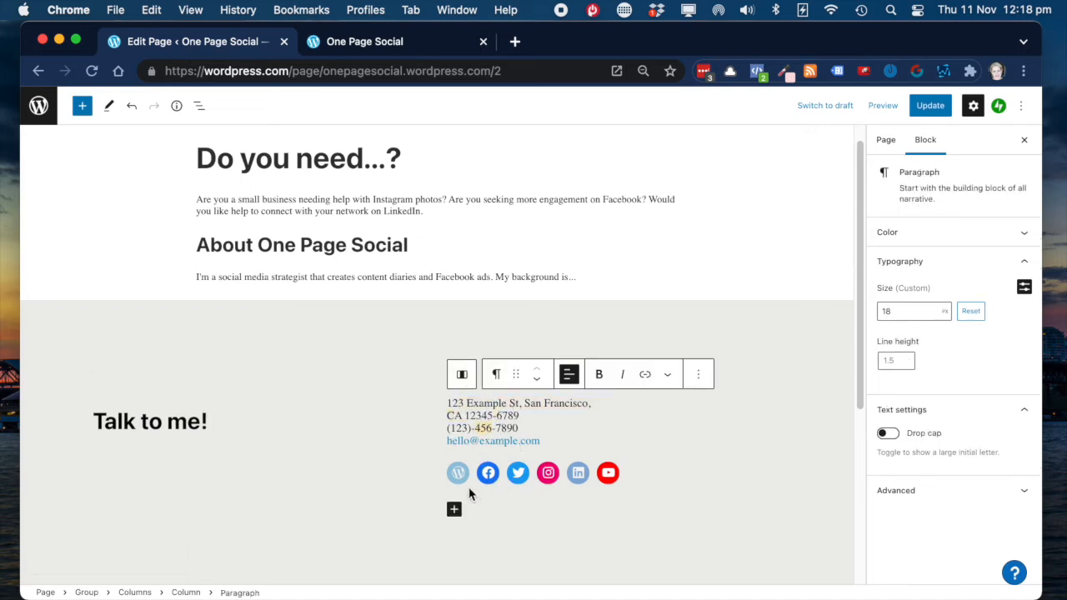
Remove the WordPress icon from the social icons in the contact section
left_click(459, 478)
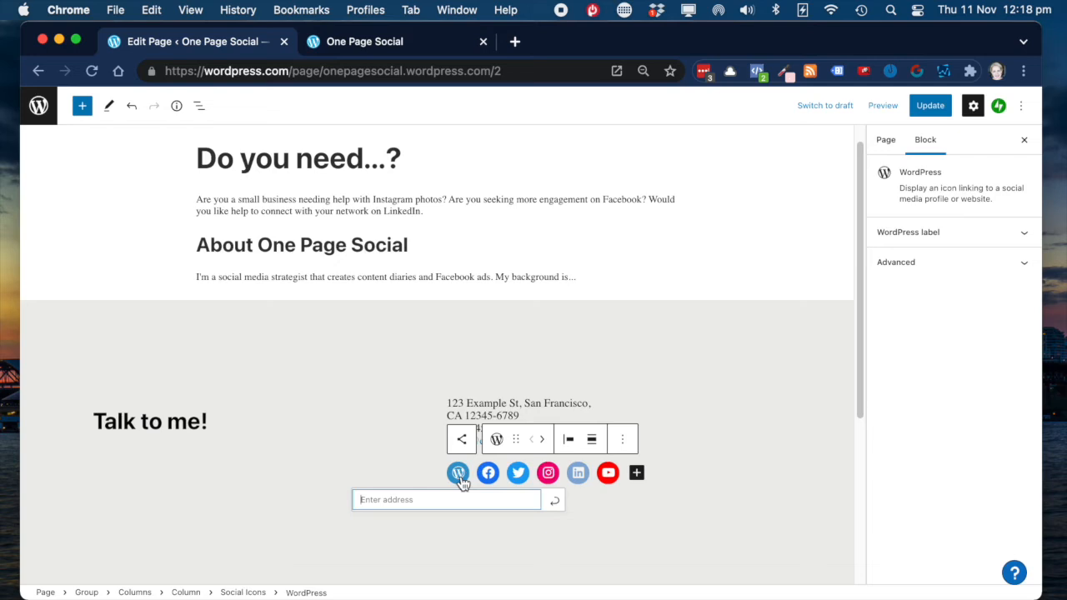
left_click(622, 440)
left_click(629, 579)
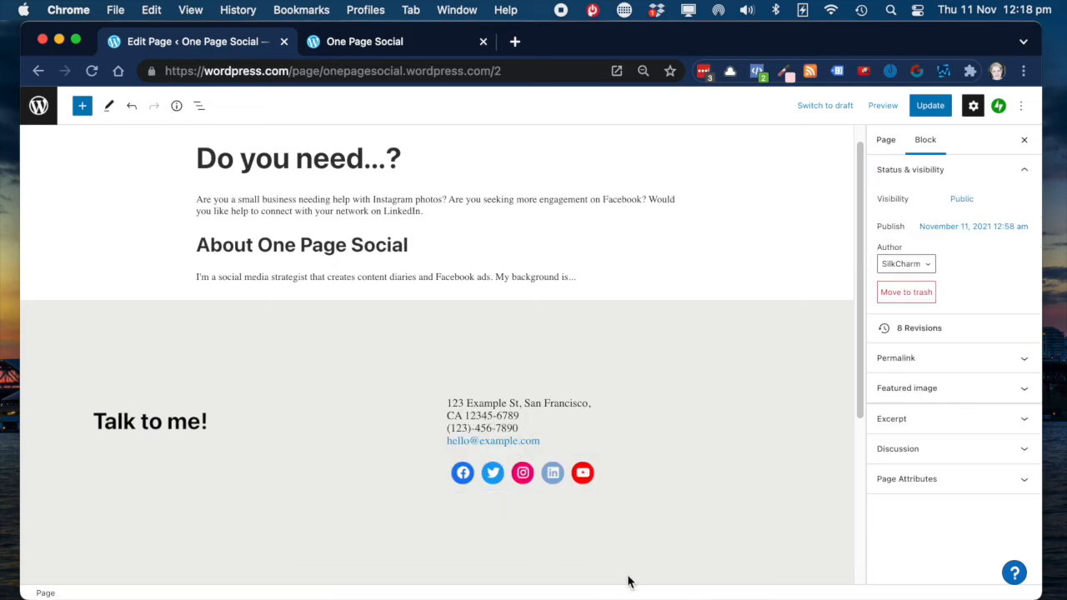
left_click(460, 479)
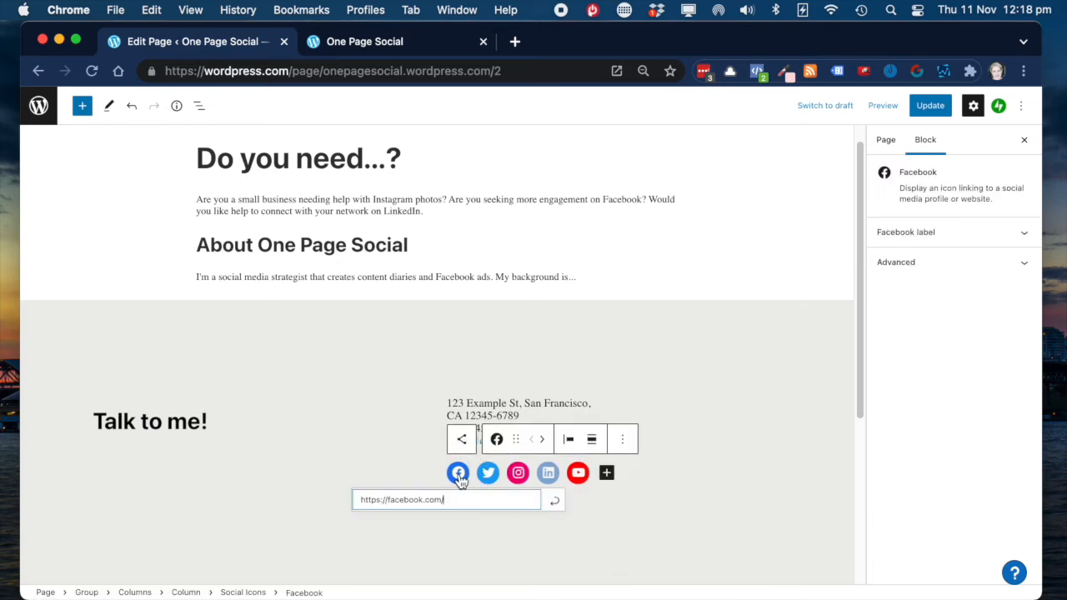
type("laurellpapwor")
key("BackSpace")
key("BackSpace")
key("BackSpace")
type("papworth")
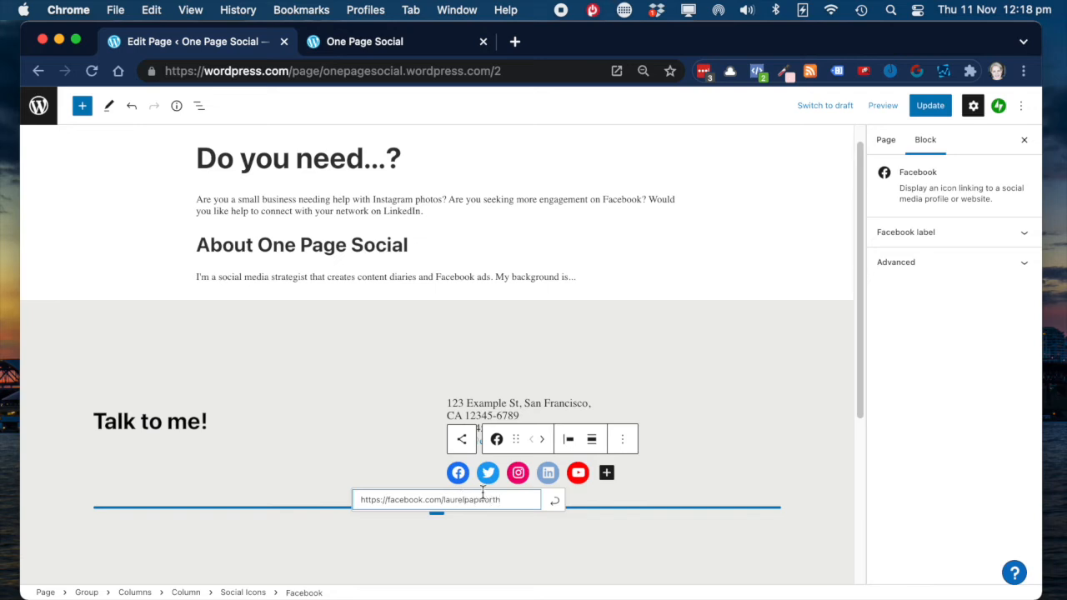
left_click(488, 473)
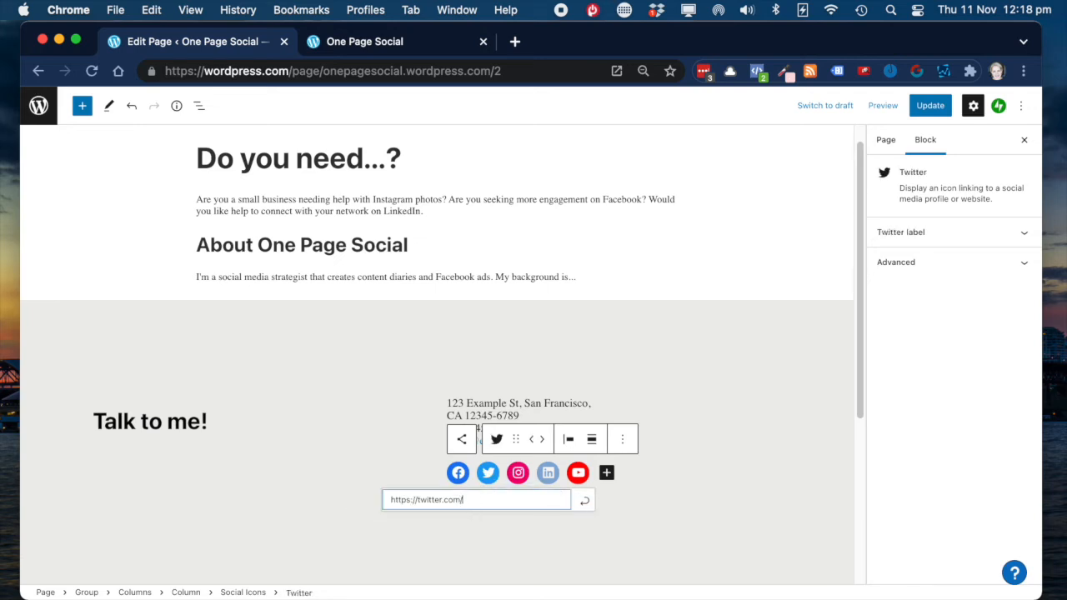
type("silkcharm")
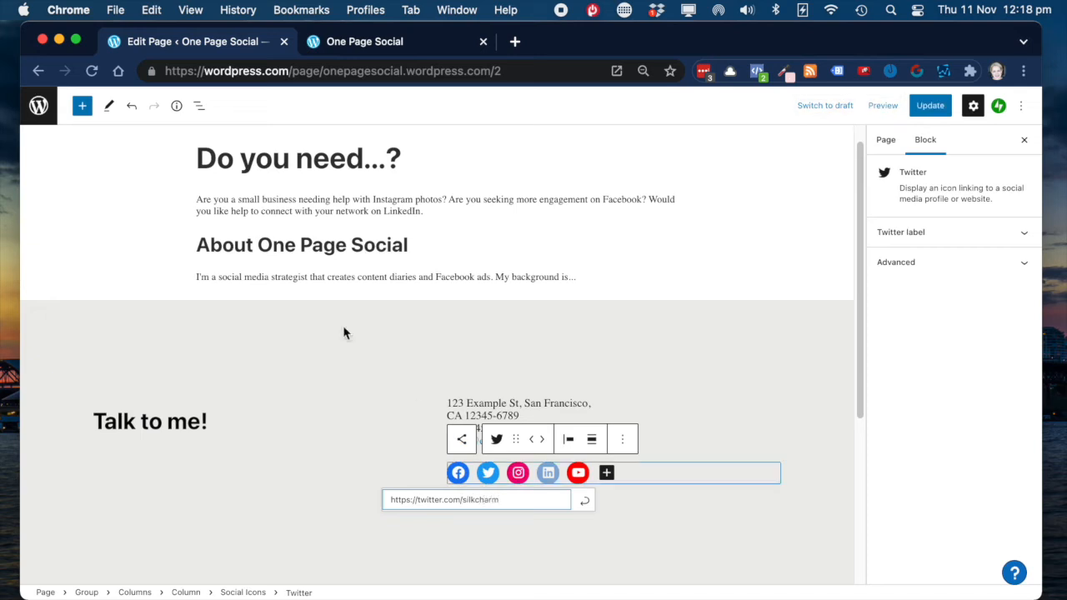
left_click(343, 332)
Reload the live One Page Social page and check the contact section and its social icons
key("ctrl+Tab")
scroll(601, 253, "down", 2)
scroll(600, 252, "up", 5)
scroll(600, 252, "down", 4)
key("super+r")
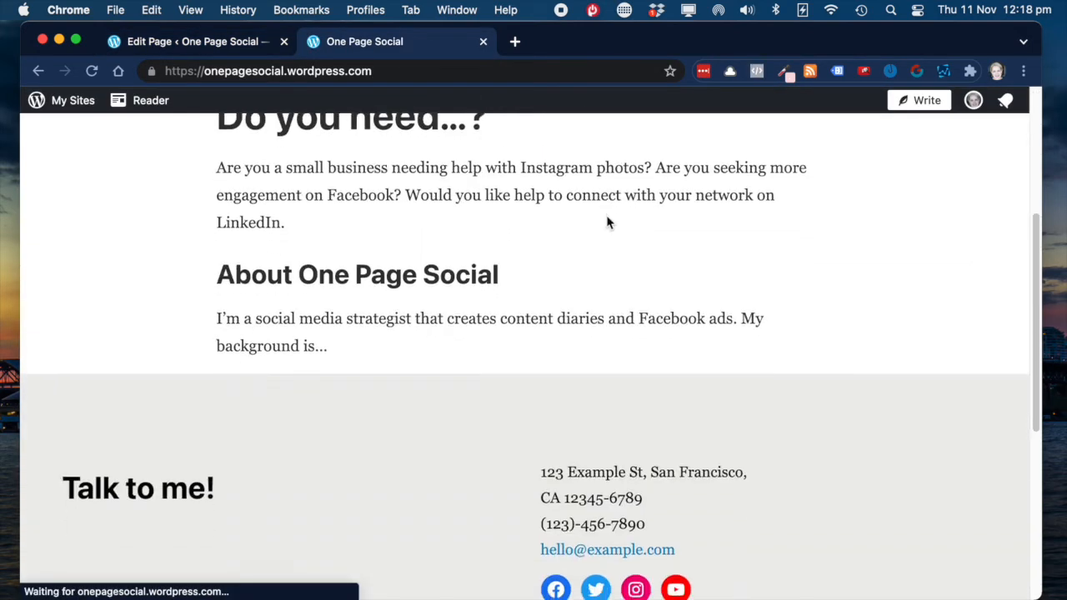
scroll(610, 222, "down", 4)
scroll(610, 224, "up", 2)
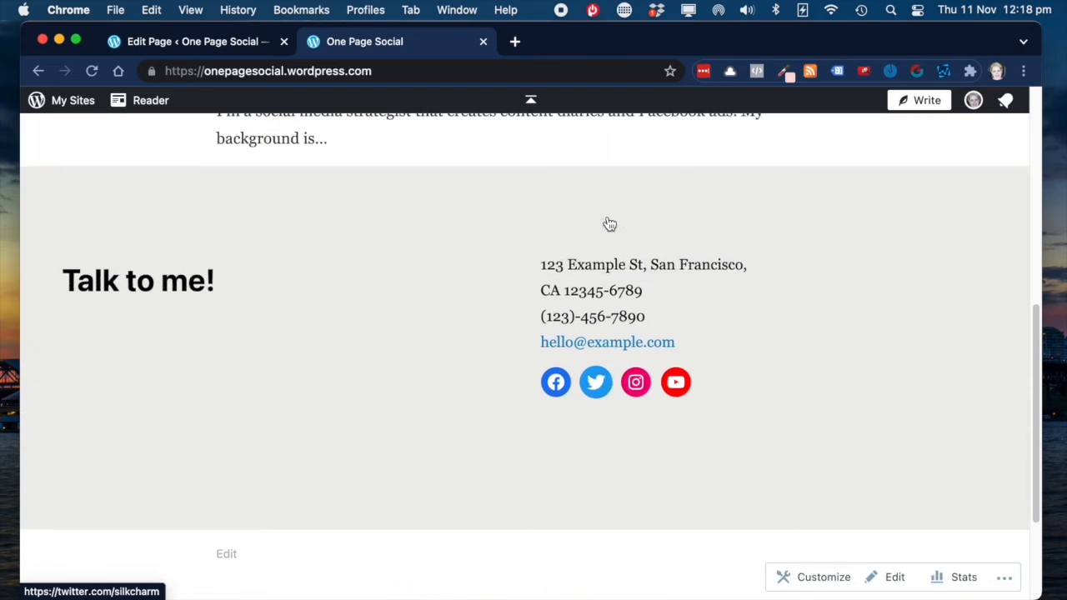
scroll(609, 223, "up", 3)
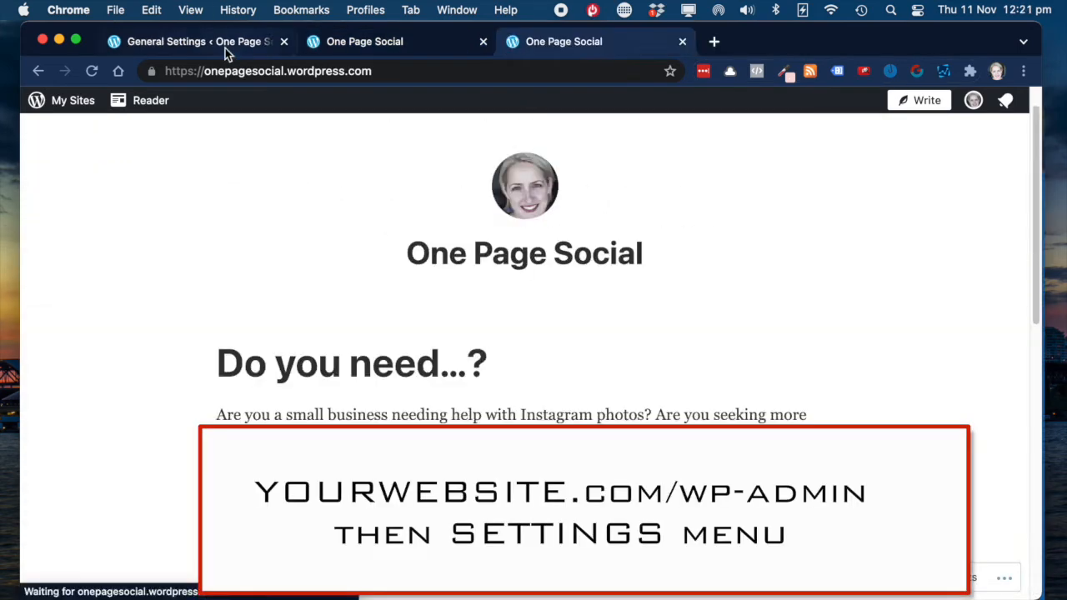
left_click(226, 48)
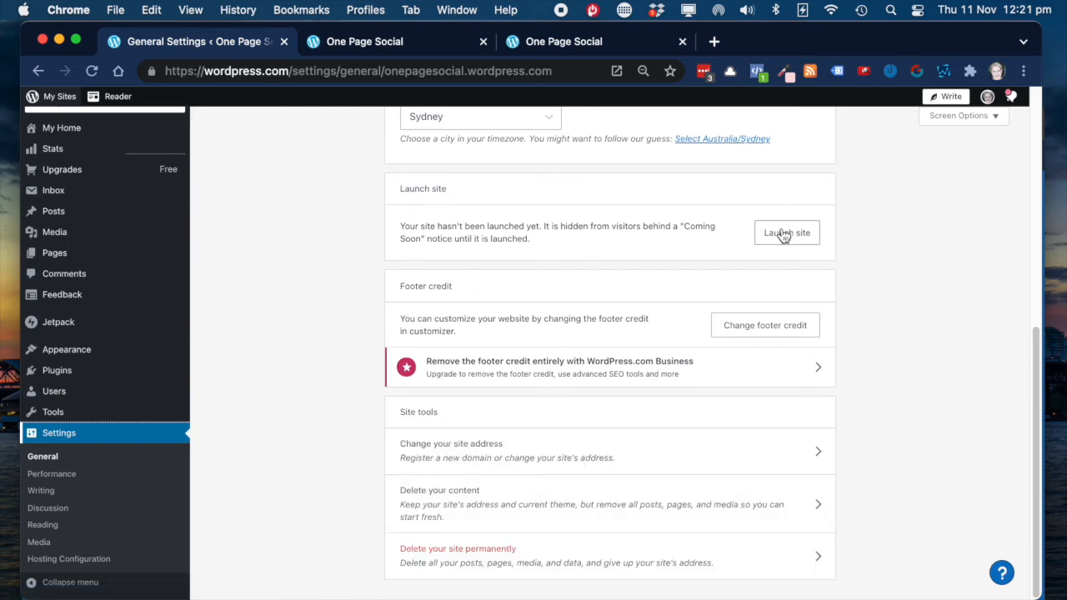
left_click(563, 43)
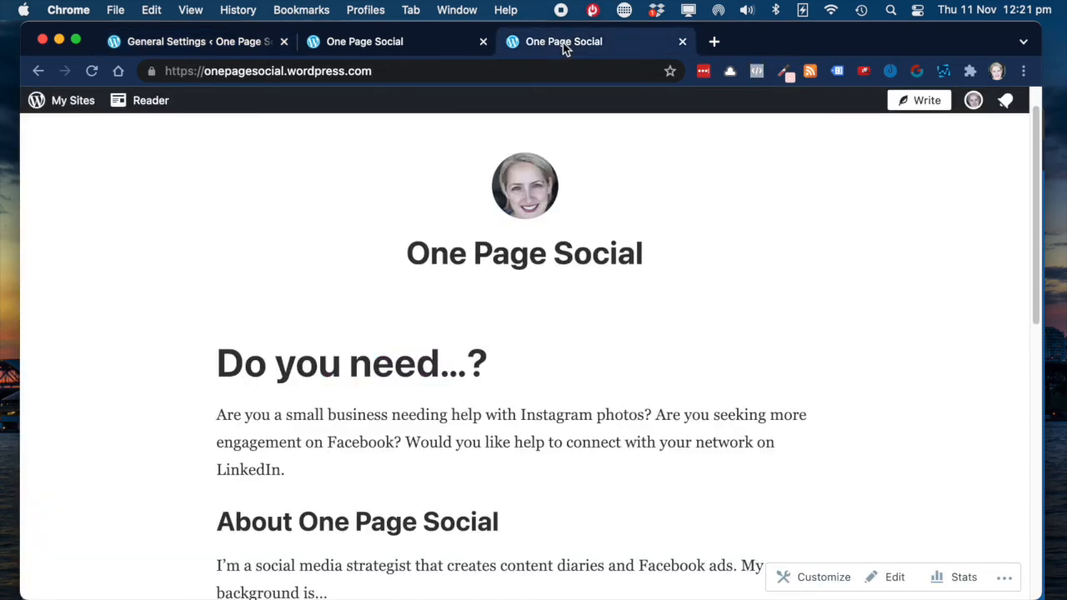
left_click(392, 71)
key("super+c")
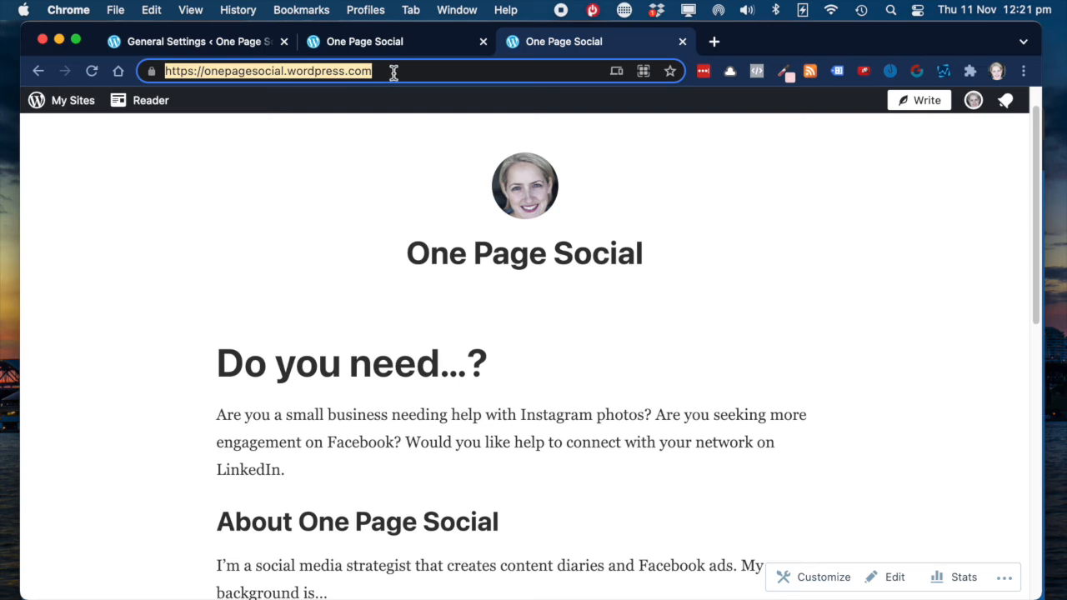
left_click(1024, 71)
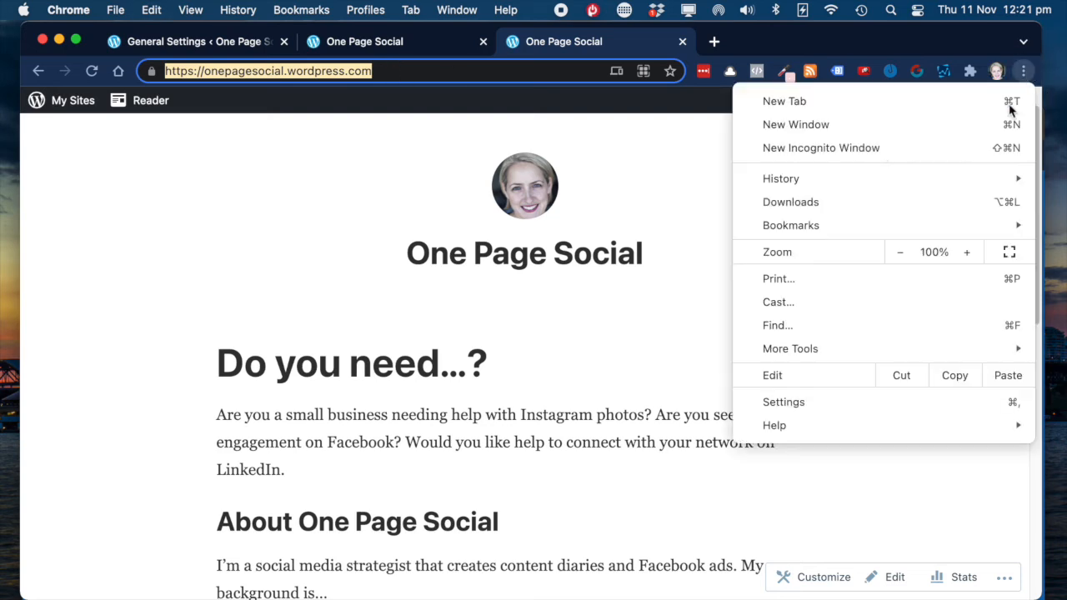
left_click(857, 148)
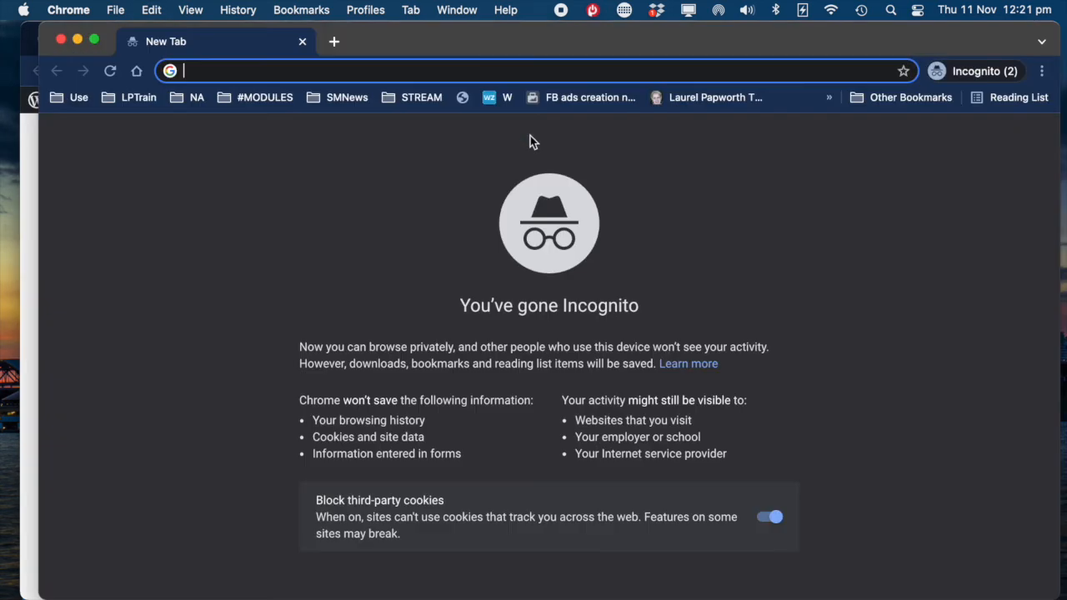
key("super+v")
key("Return")
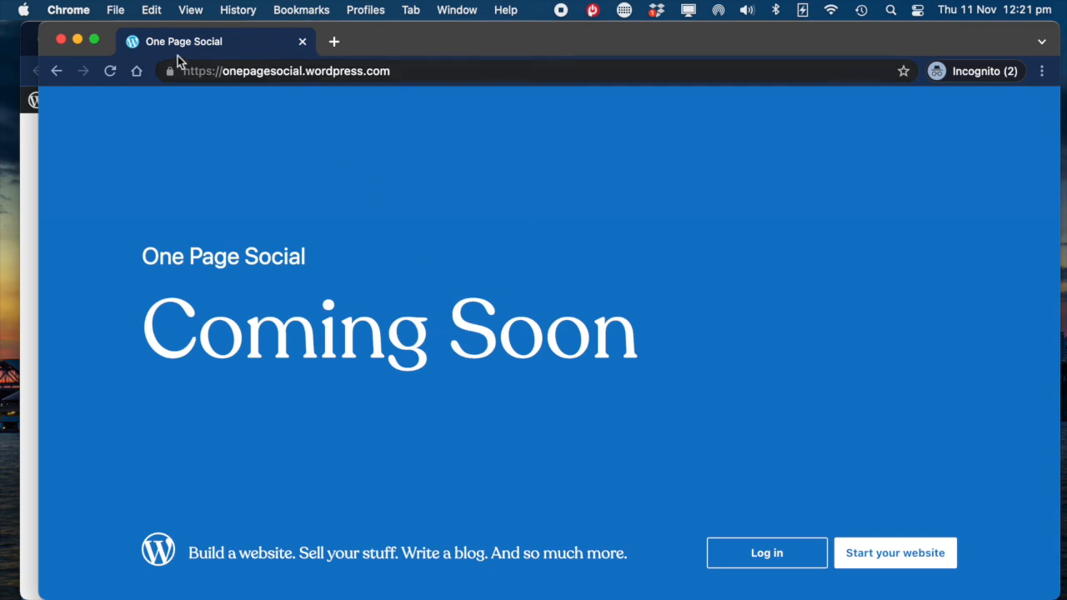
left_click_drag(450, 40, 1066, 84)
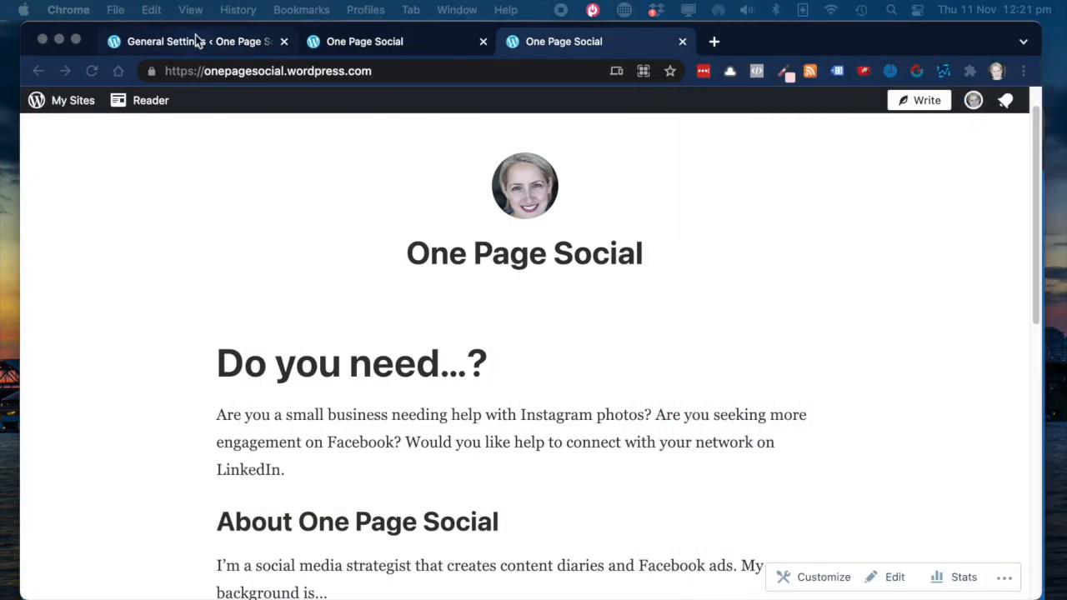
Launch the site from its general settings, choosing to start with a free site instead of a paid plan
left_click(247, 46)
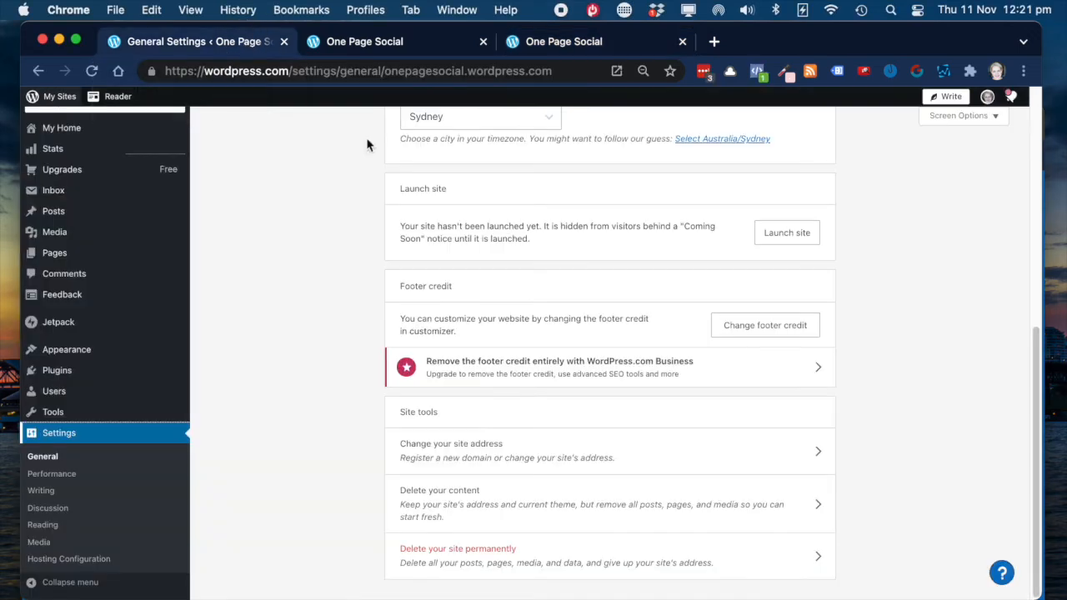
left_click(788, 234)
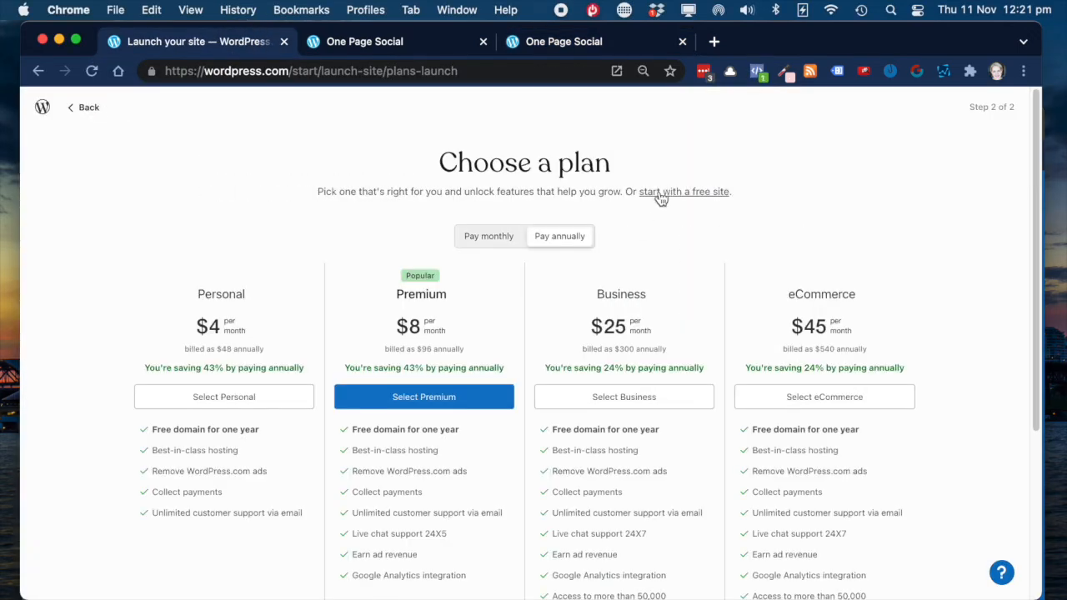
left_click(668, 196)
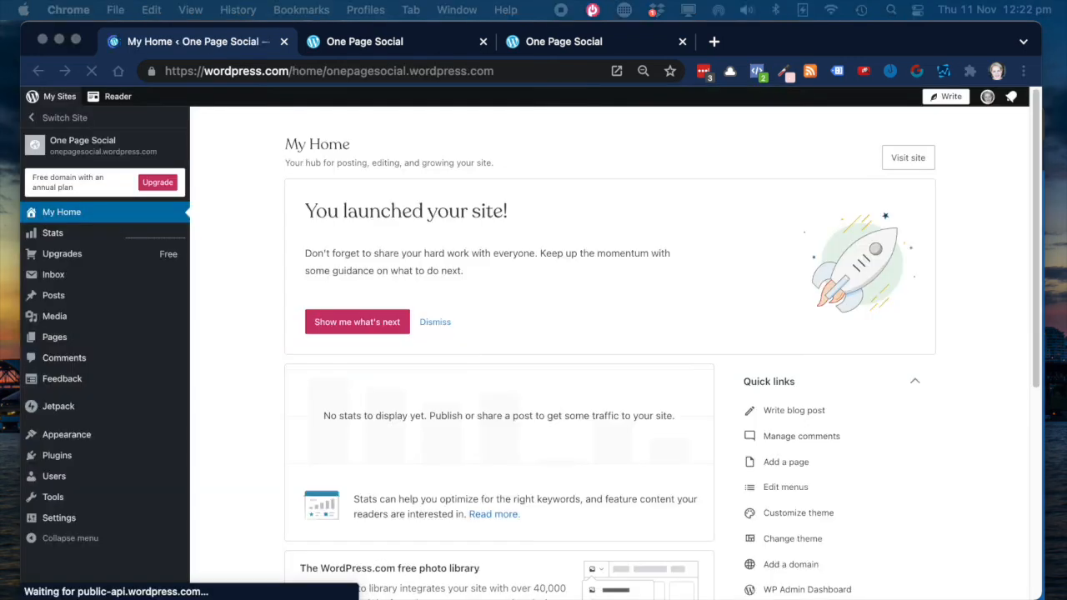
left_click(1031, 71)
left_click(917, 147)
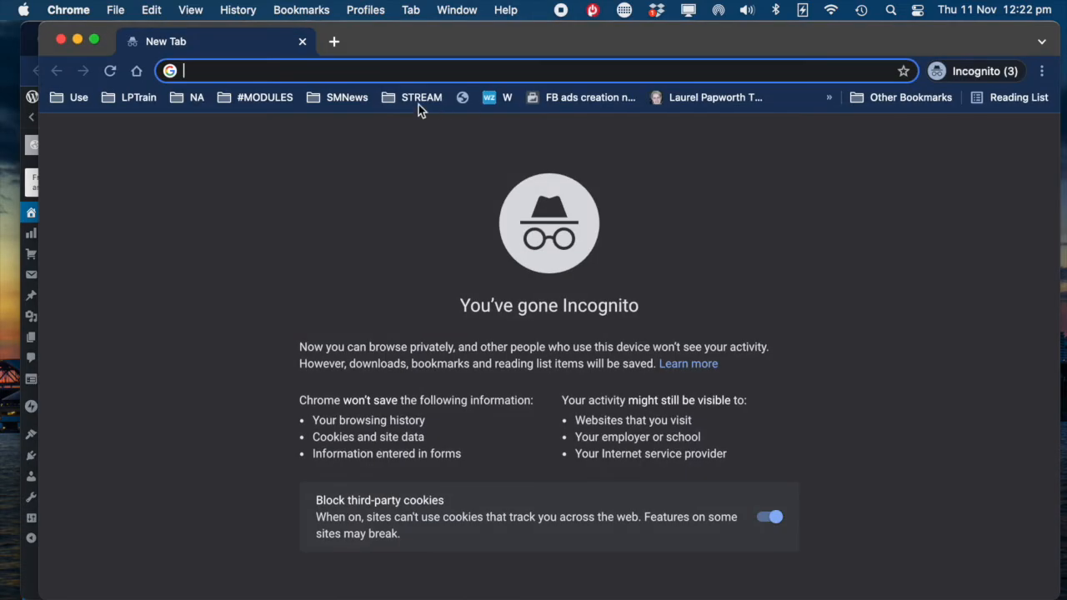
type("https://onepagesocial.wordpress.com/")
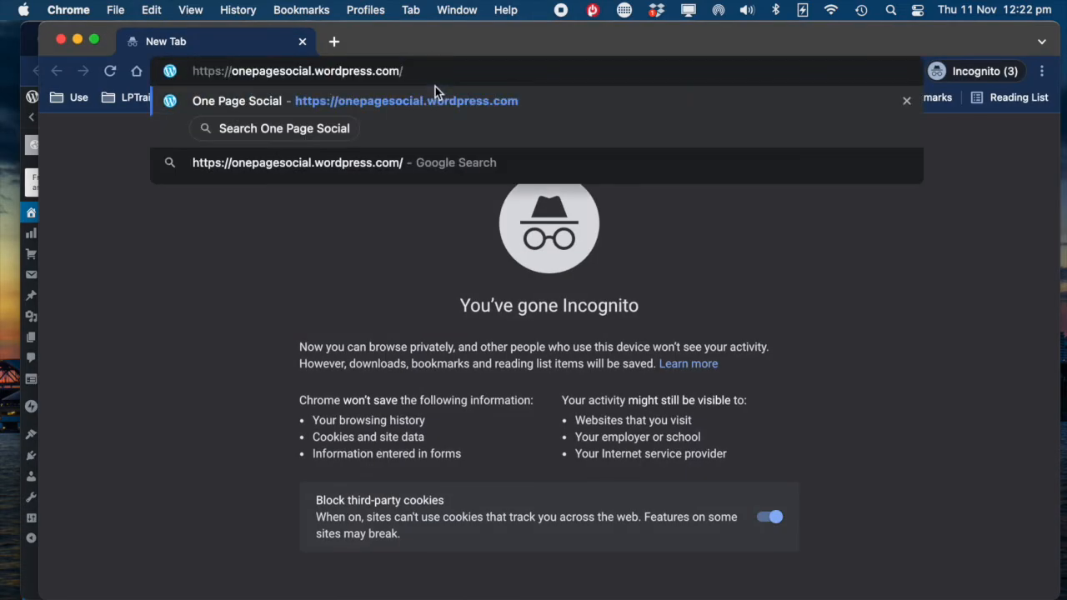
key("Return")
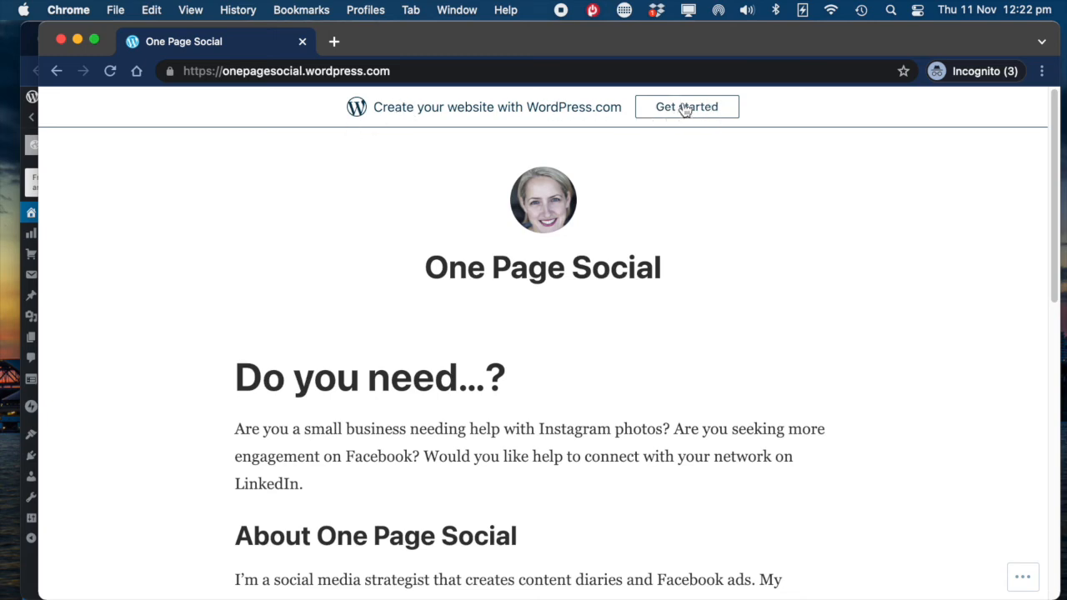
scroll(705, 358, "down", 10)
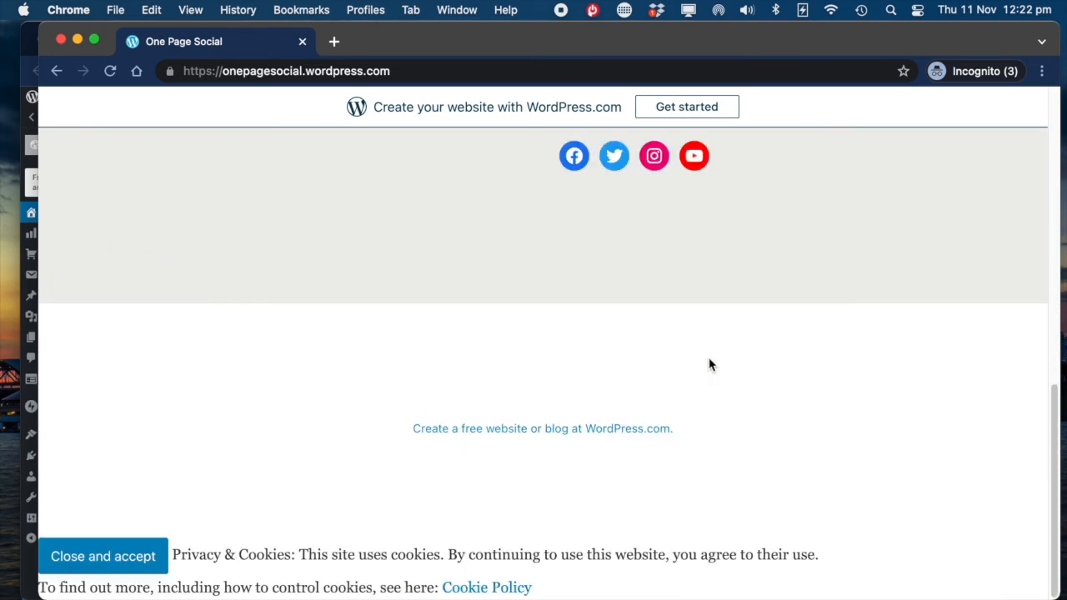
left_click(108, 563)
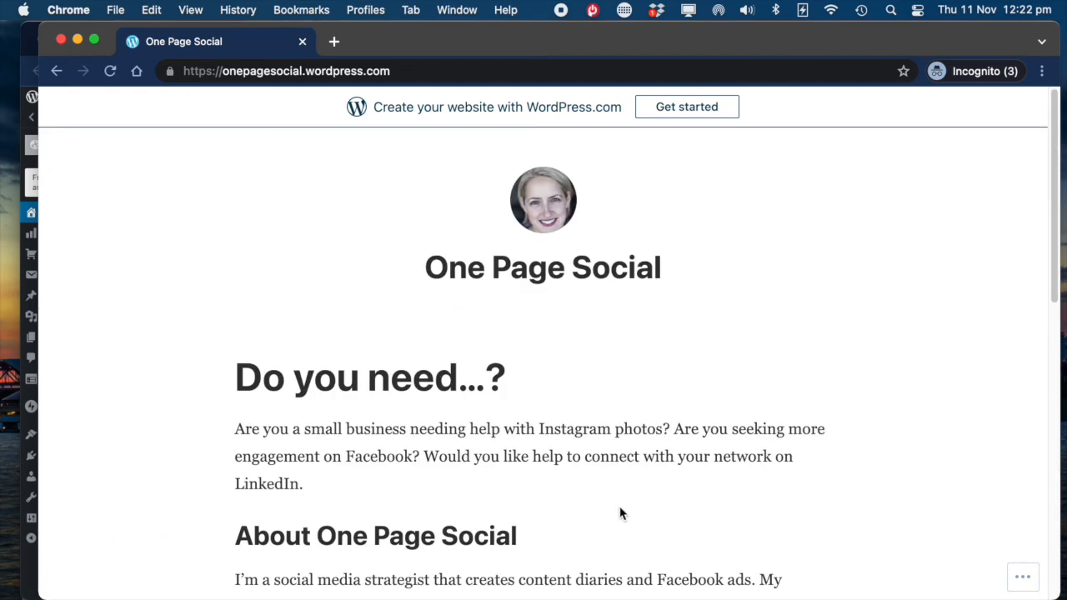
Look over the public page from the header to the contact section and highlight "wordpress" in its web address
scroll(622, 512, "down", 4)
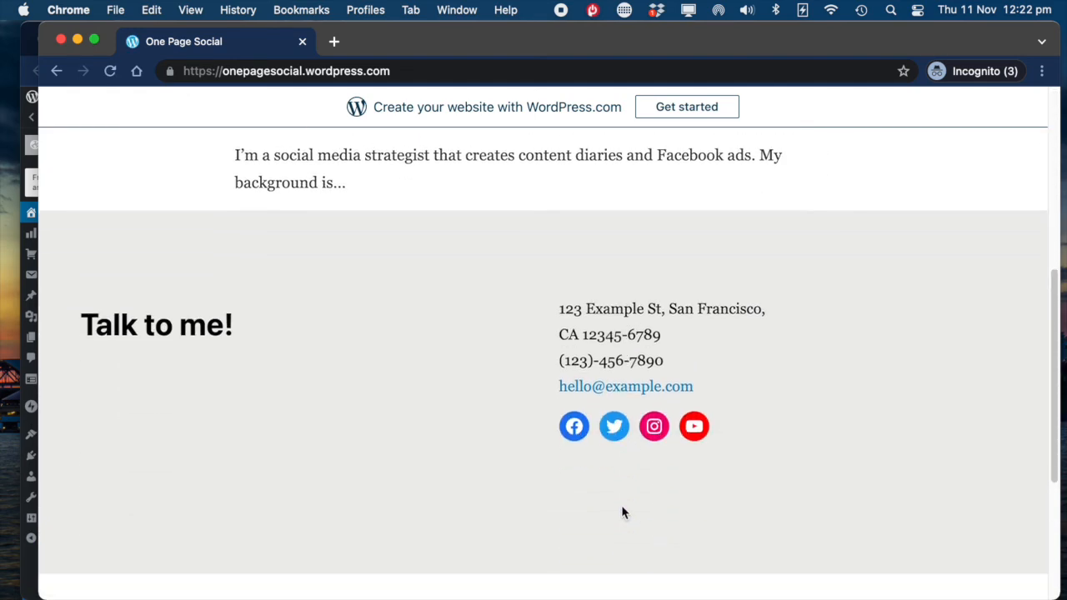
scroll(622, 512, "up", 3)
scroll(628, 506, "up", 3)
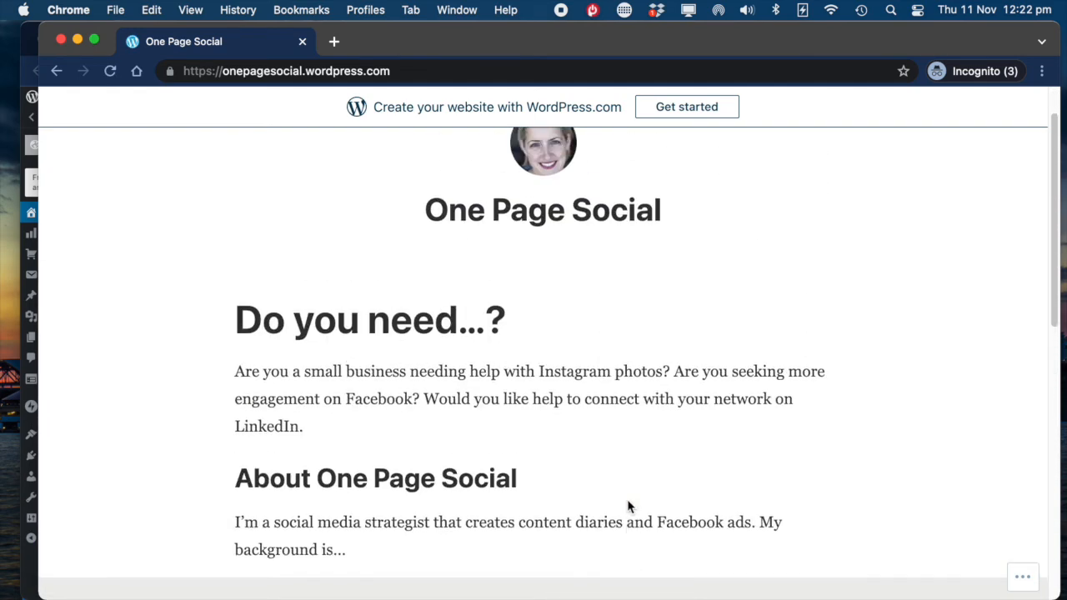
scroll(629, 506, "up", 1)
scroll(629, 506, "down", 2)
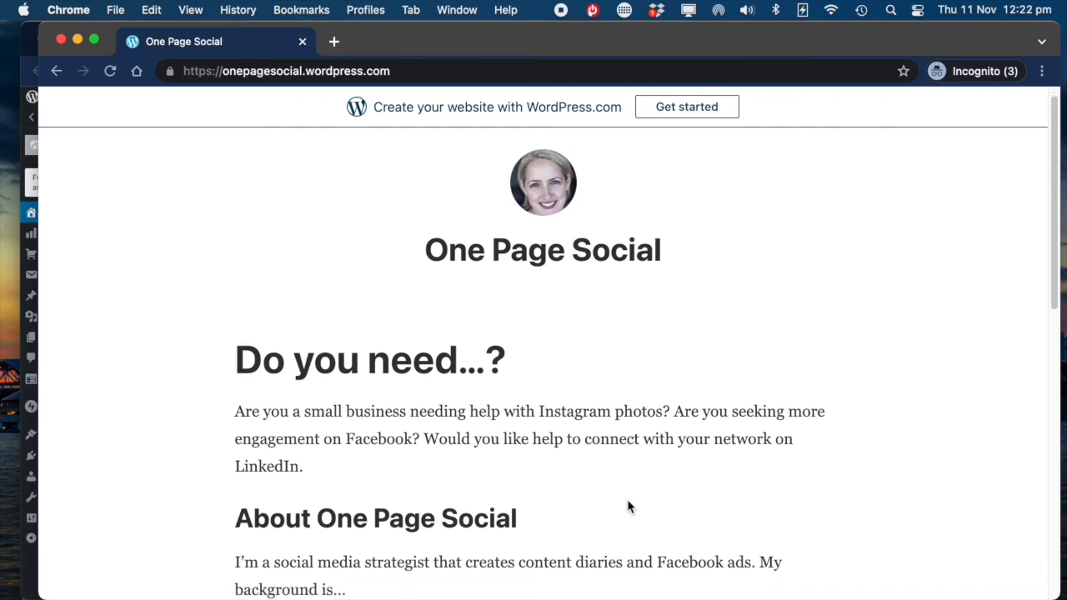
scroll(629, 506, "up", 2)
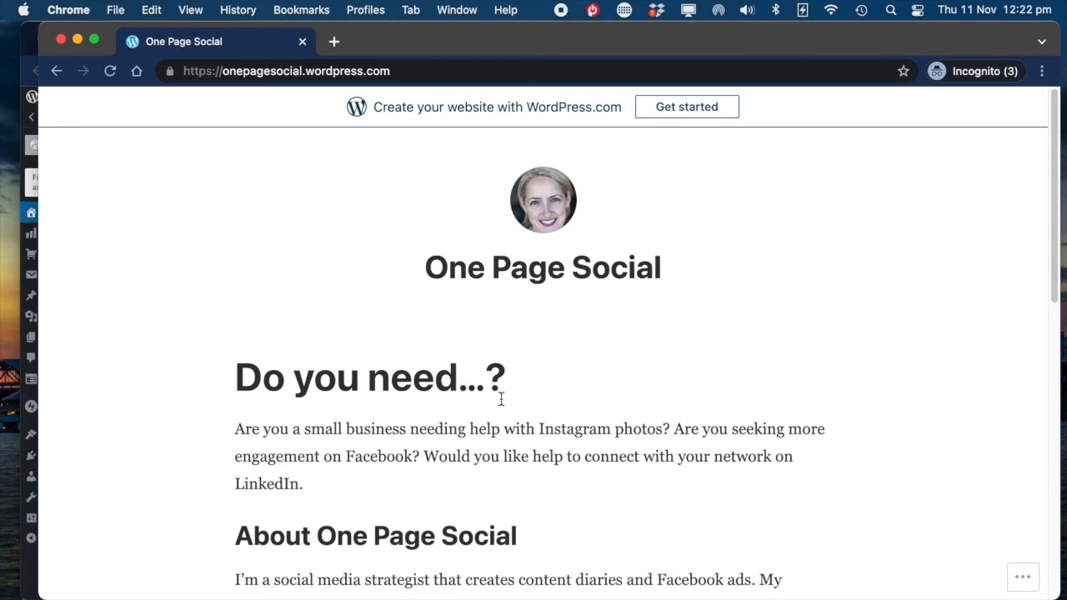
scroll(622, 434, "down", 3)
scroll(631, 477, "down", 4)
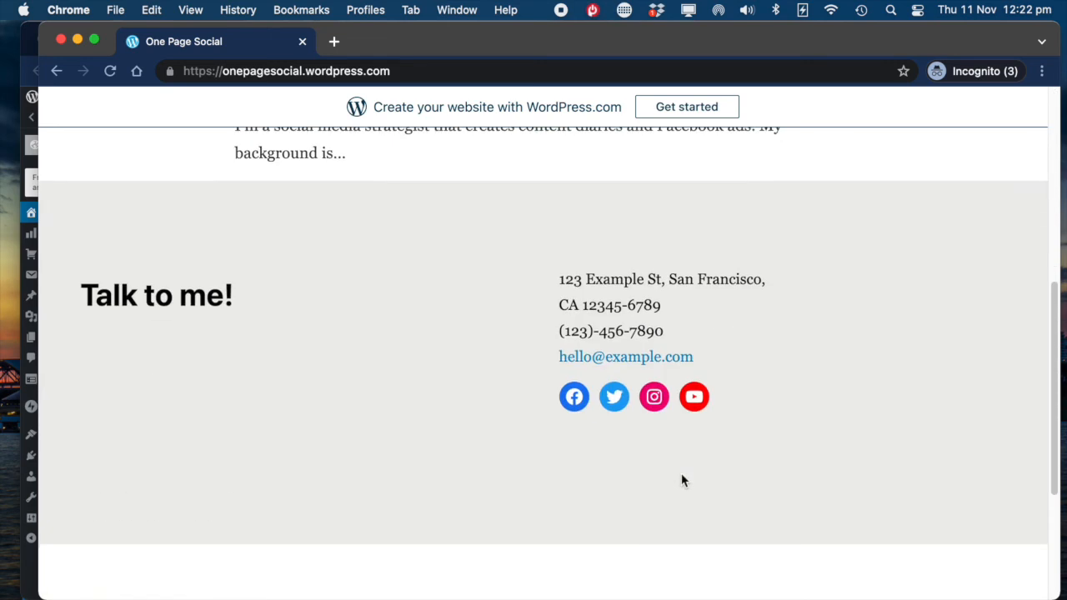
scroll(721, 392, "up", 6)
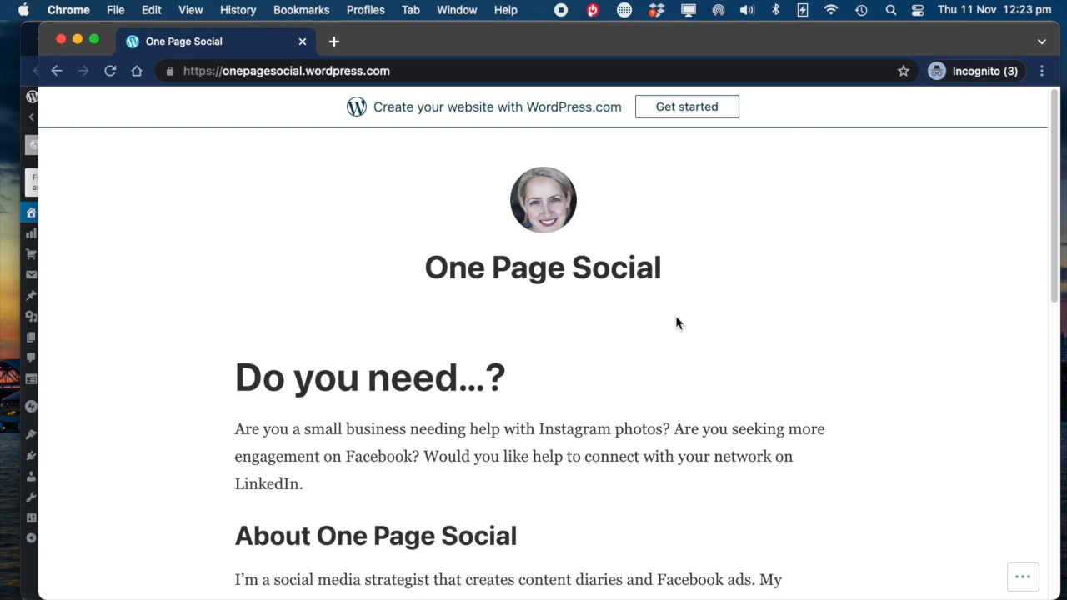
double_click(323, 70)
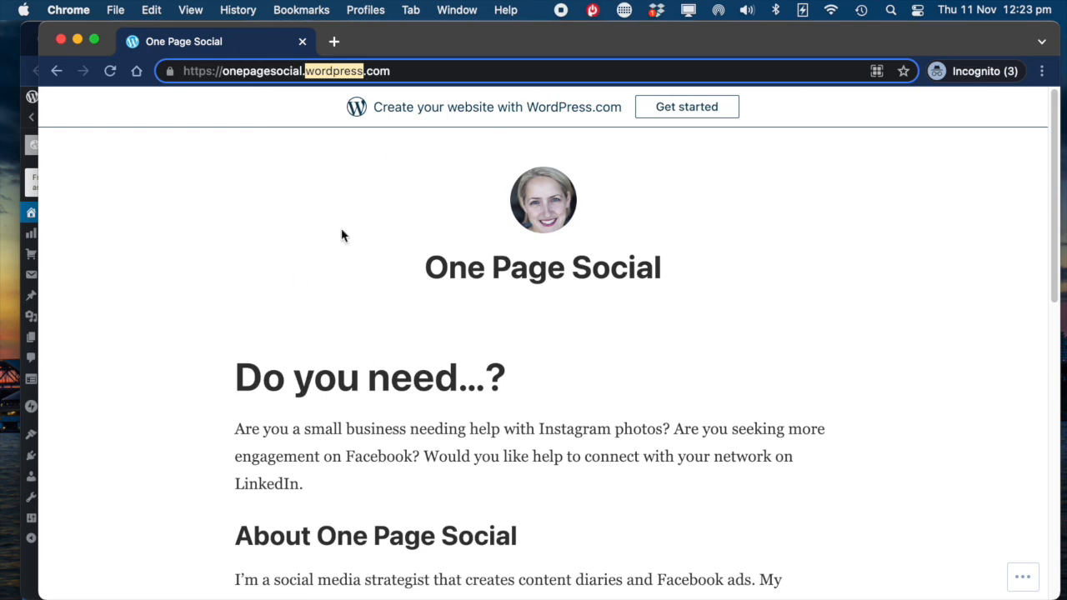
left_click_drag(517, 29, 501, 44)
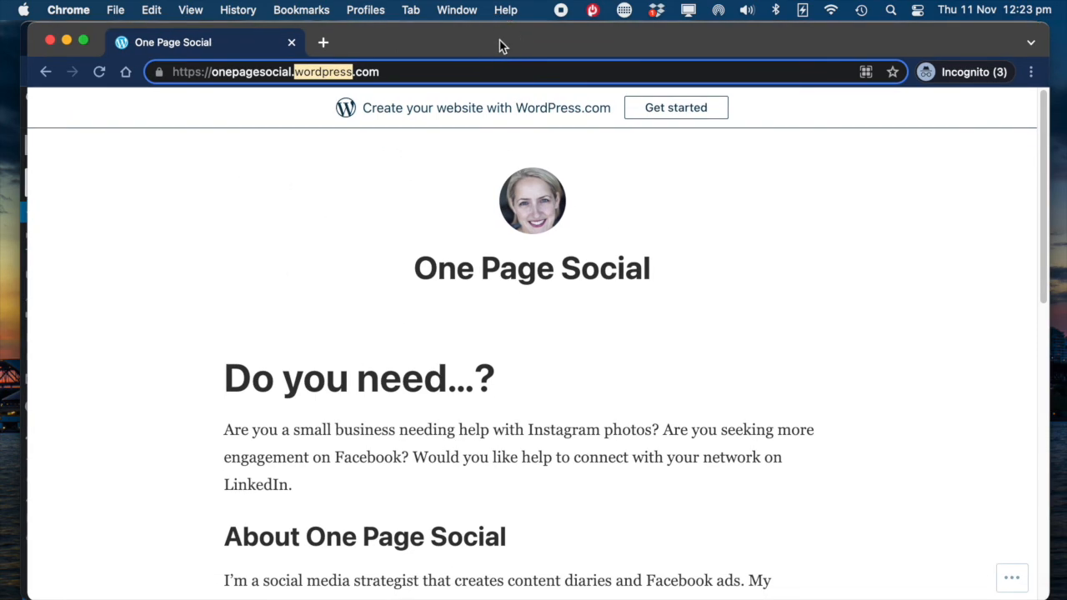